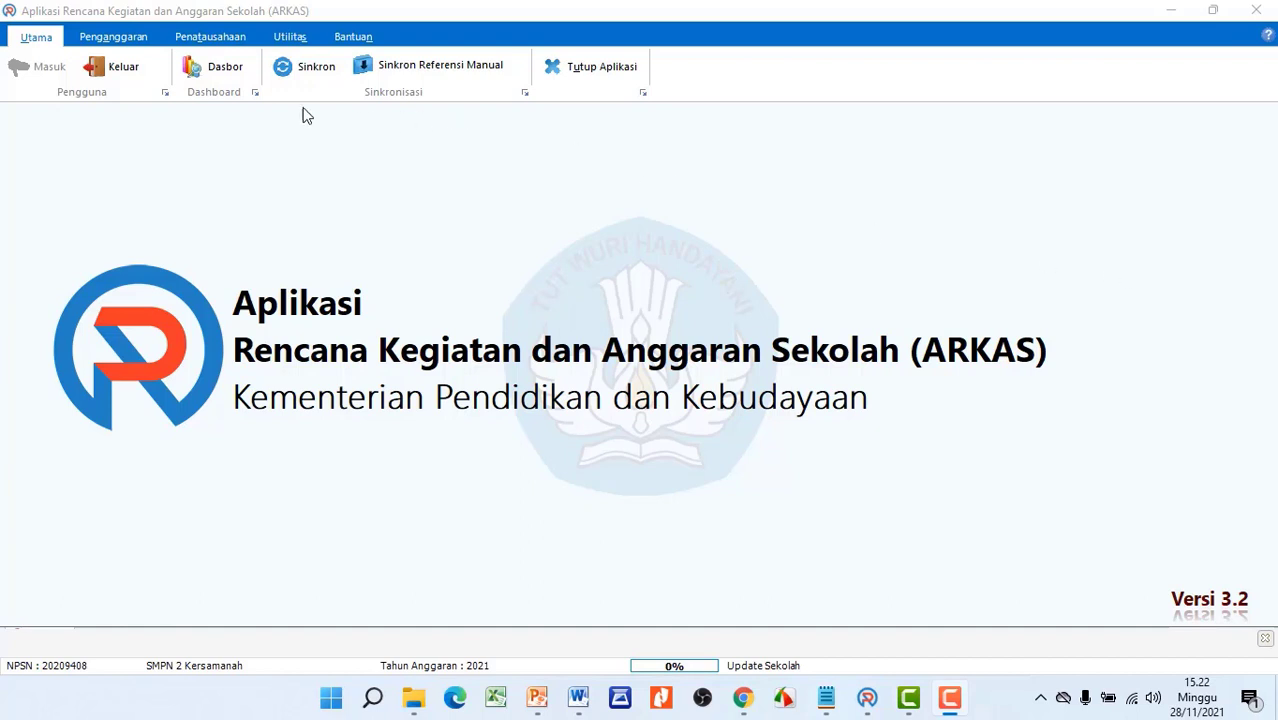
Open the school dashboard to check the approval status of the BOS Reguler budget plan
click(121, 42)
click(342, 66)
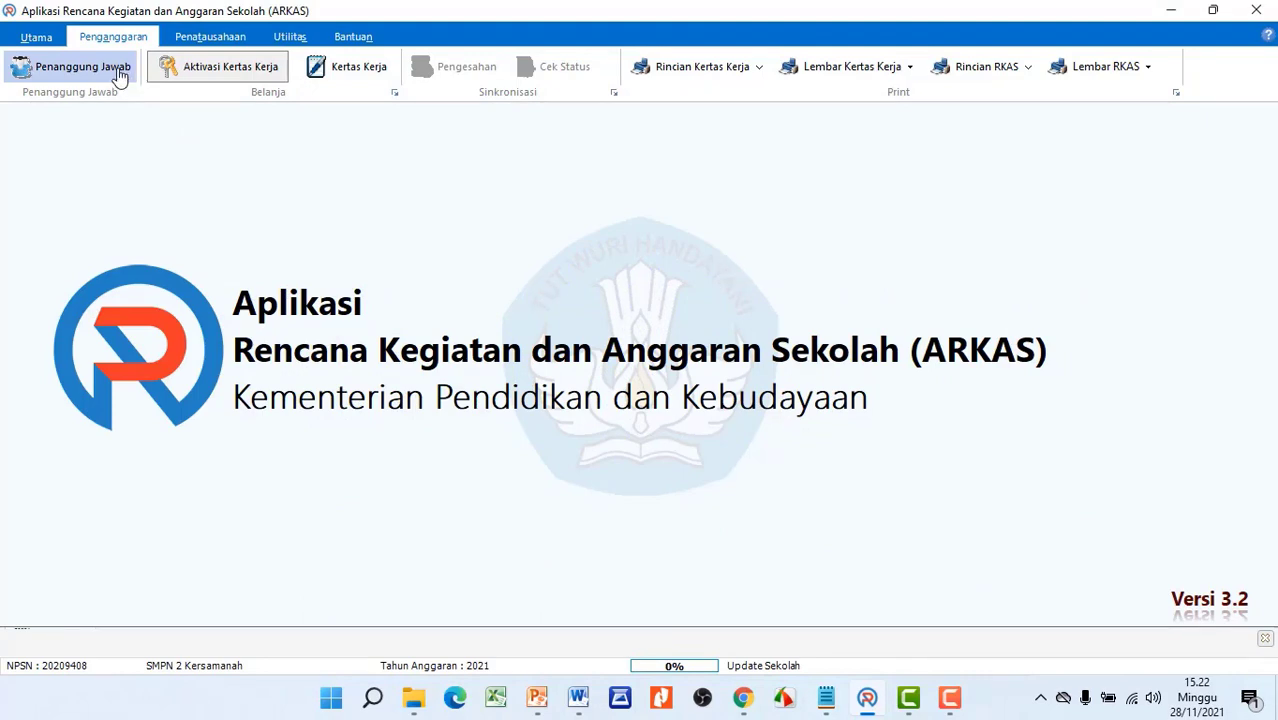
click(44, 40)
click(215, 68)
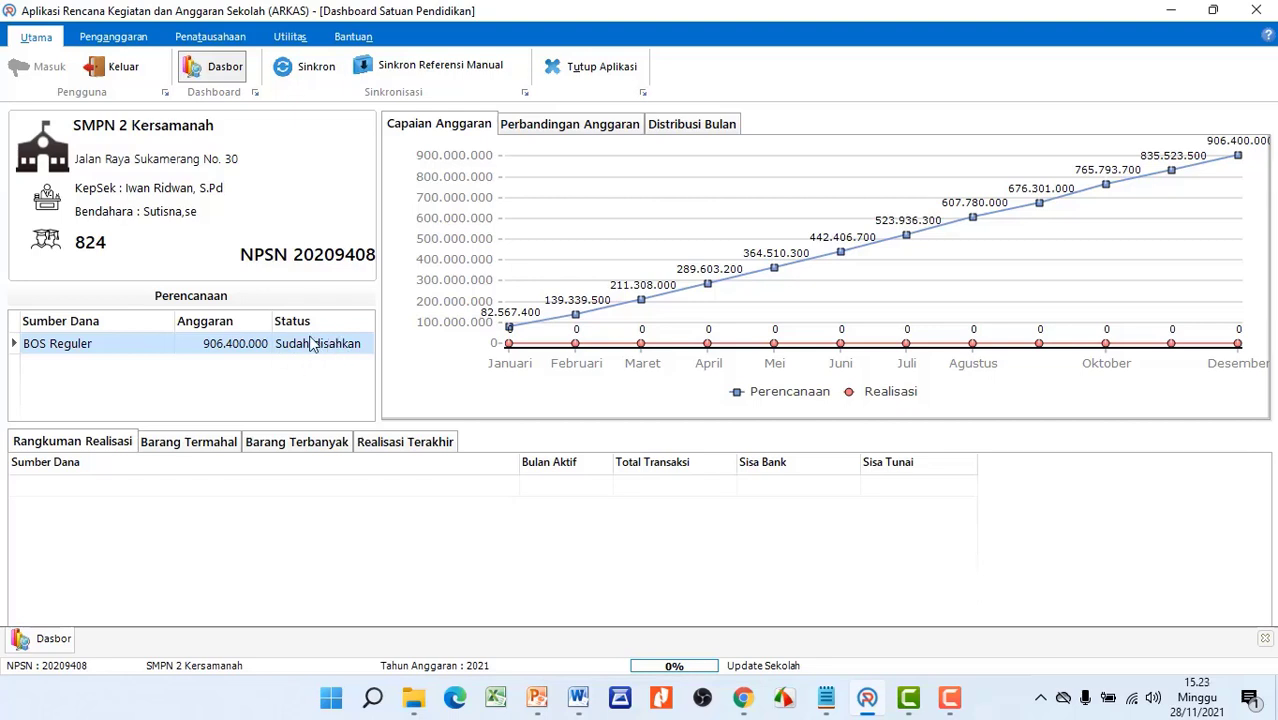
Review the budget worksheet for the BOS Reguler fund source, and close the worksheet and dashboard
click(131, 42)
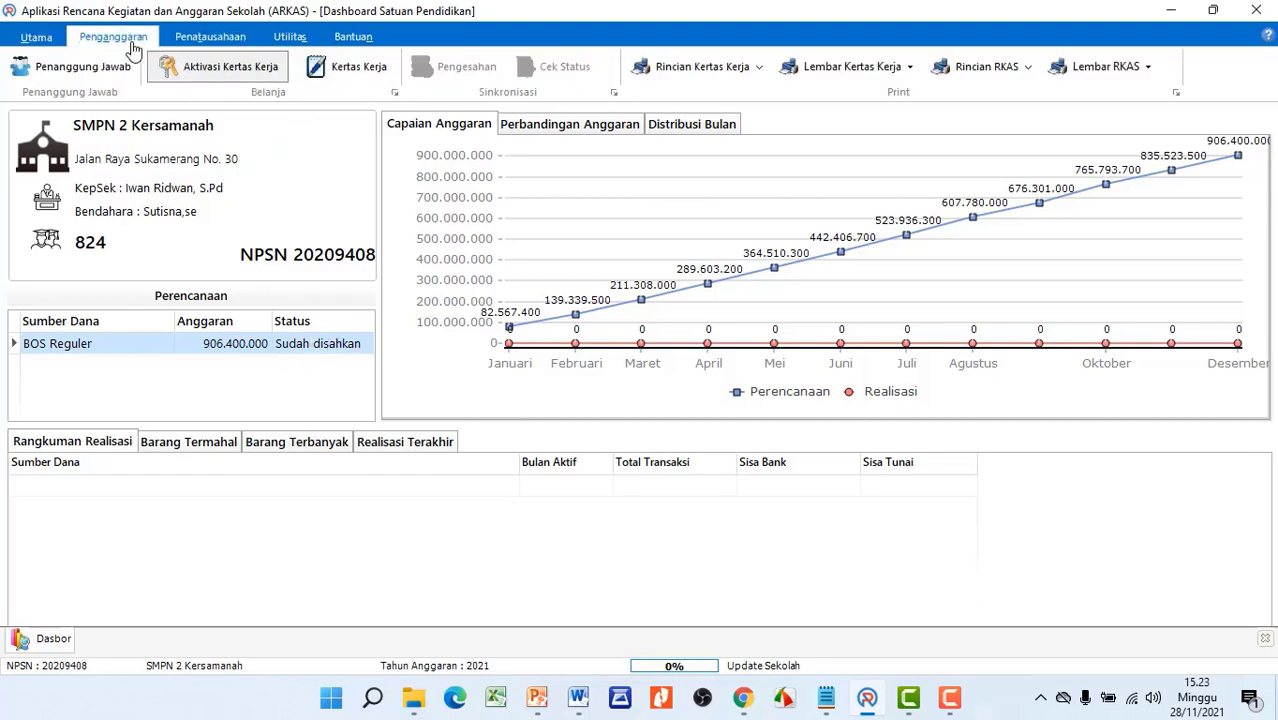
click(343, 74)
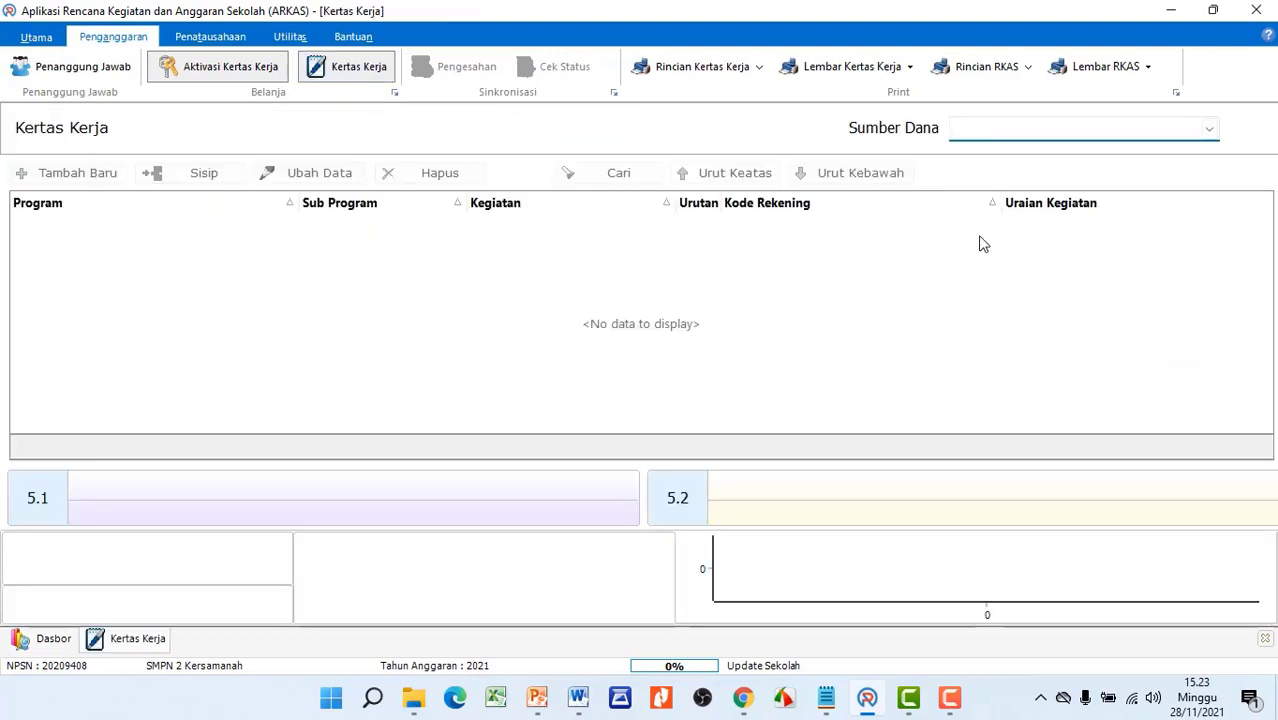
click(1208, 130)
click(1141, 158)
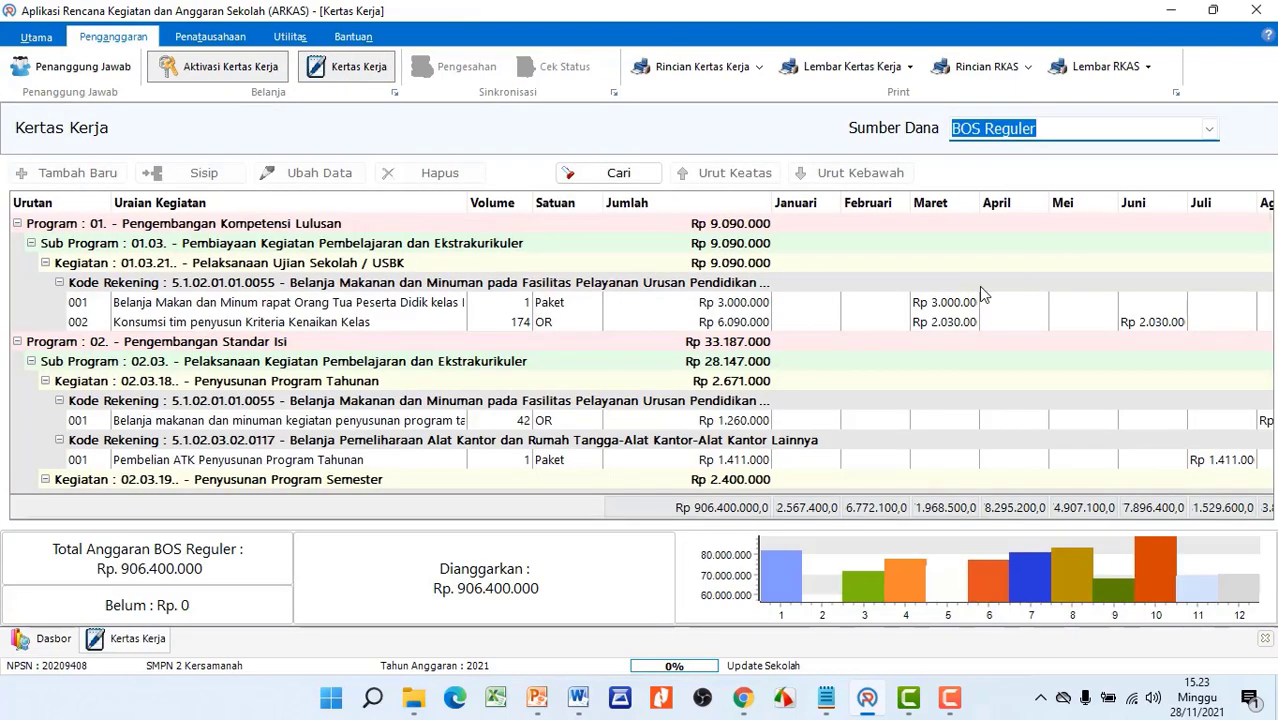
click(978, 287)
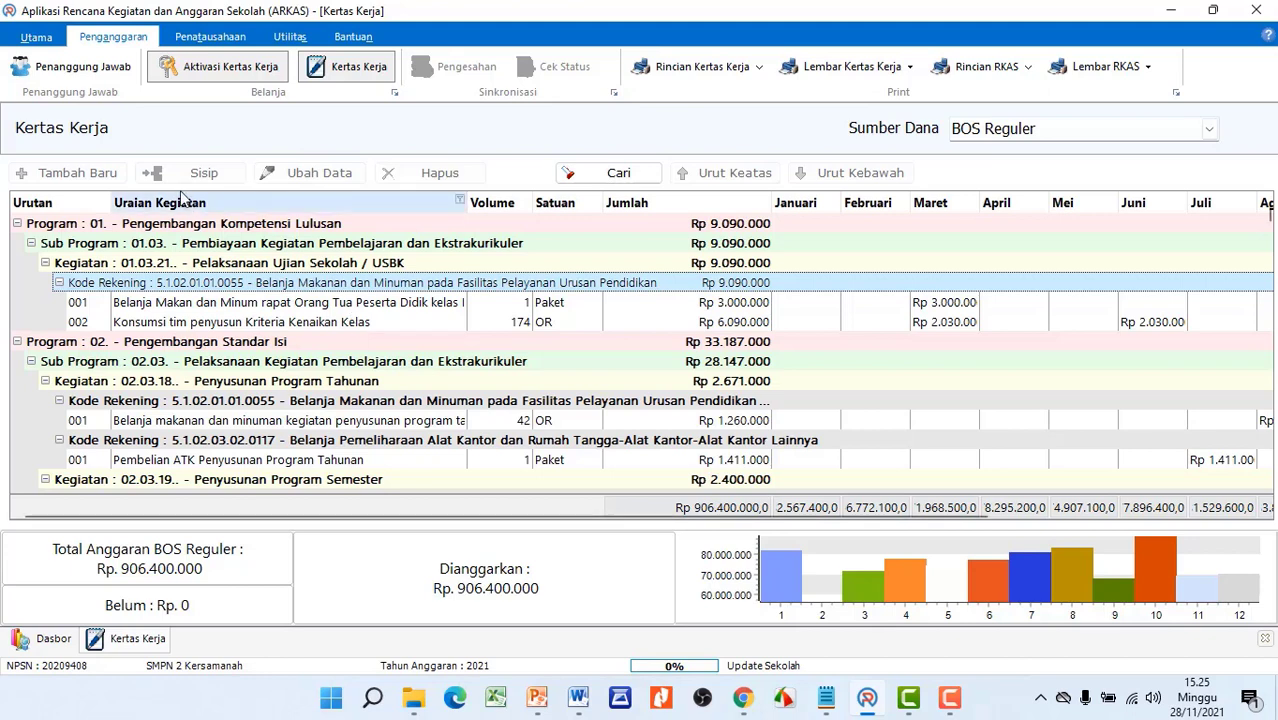
click(1266, 642)
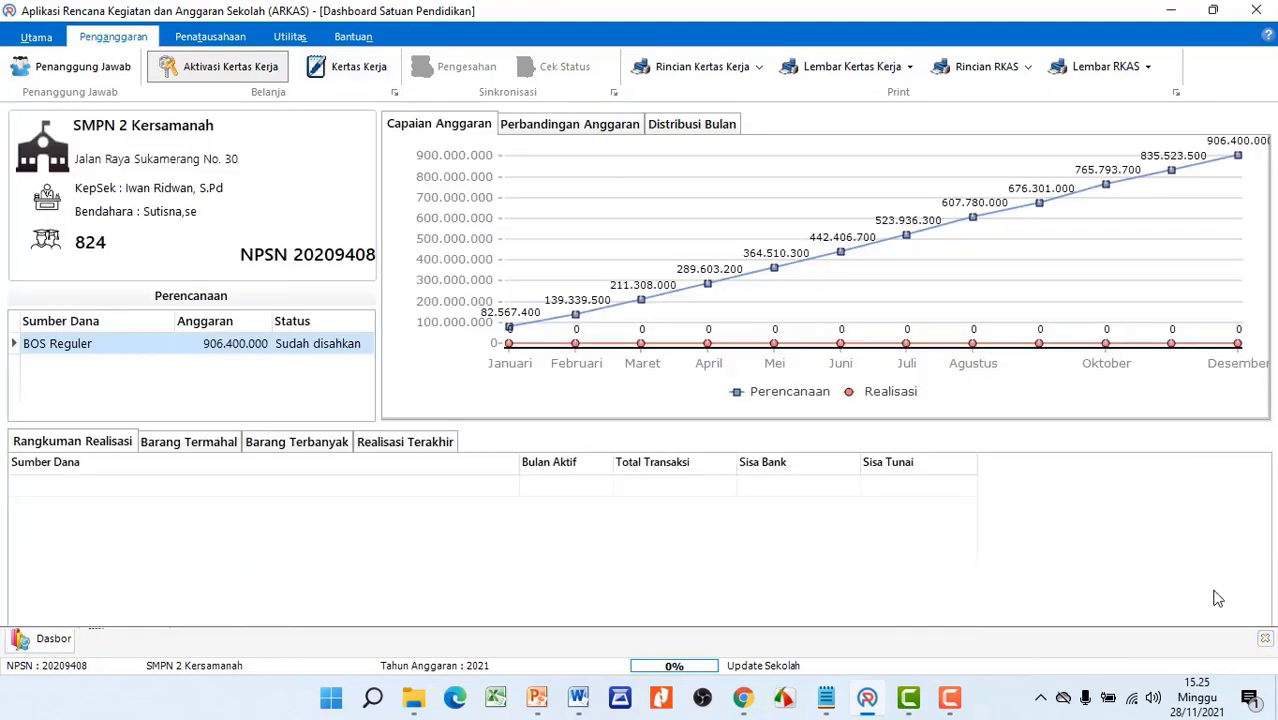
click(1265, 640)
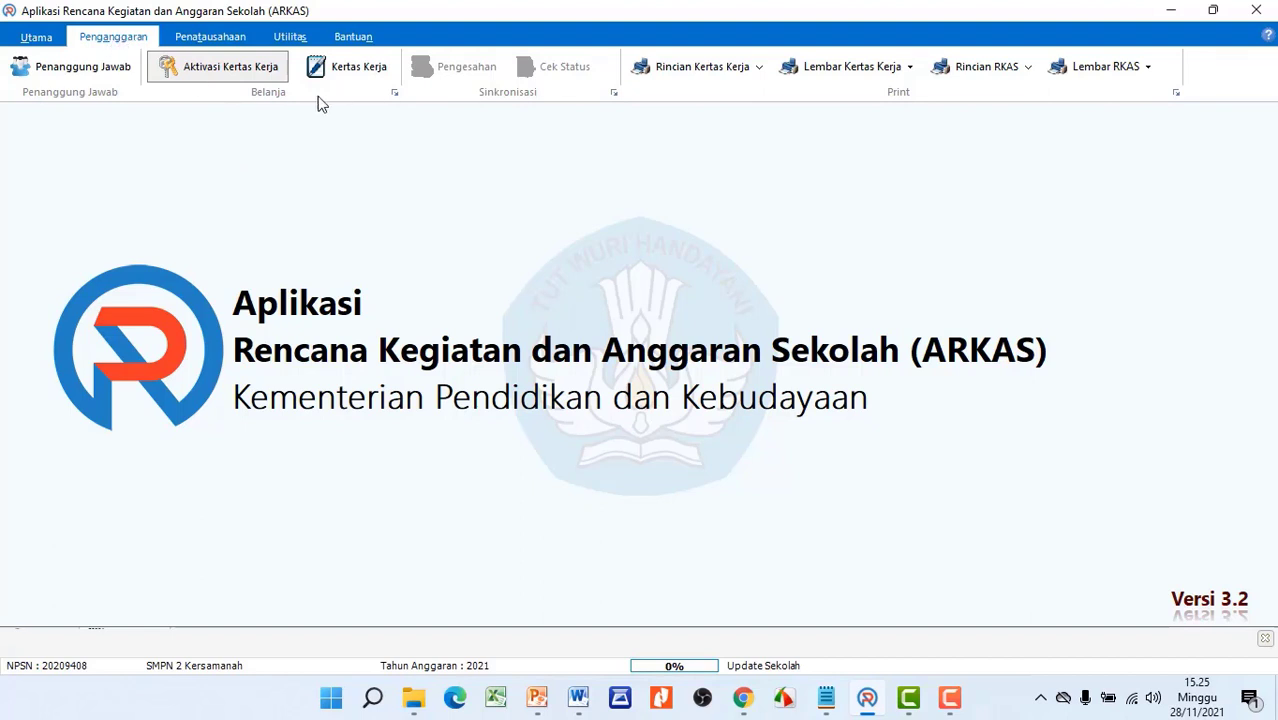
Create a budget shift (Pergeseran) for BOS Reguler from the worksheet activation page
click(240, 68)
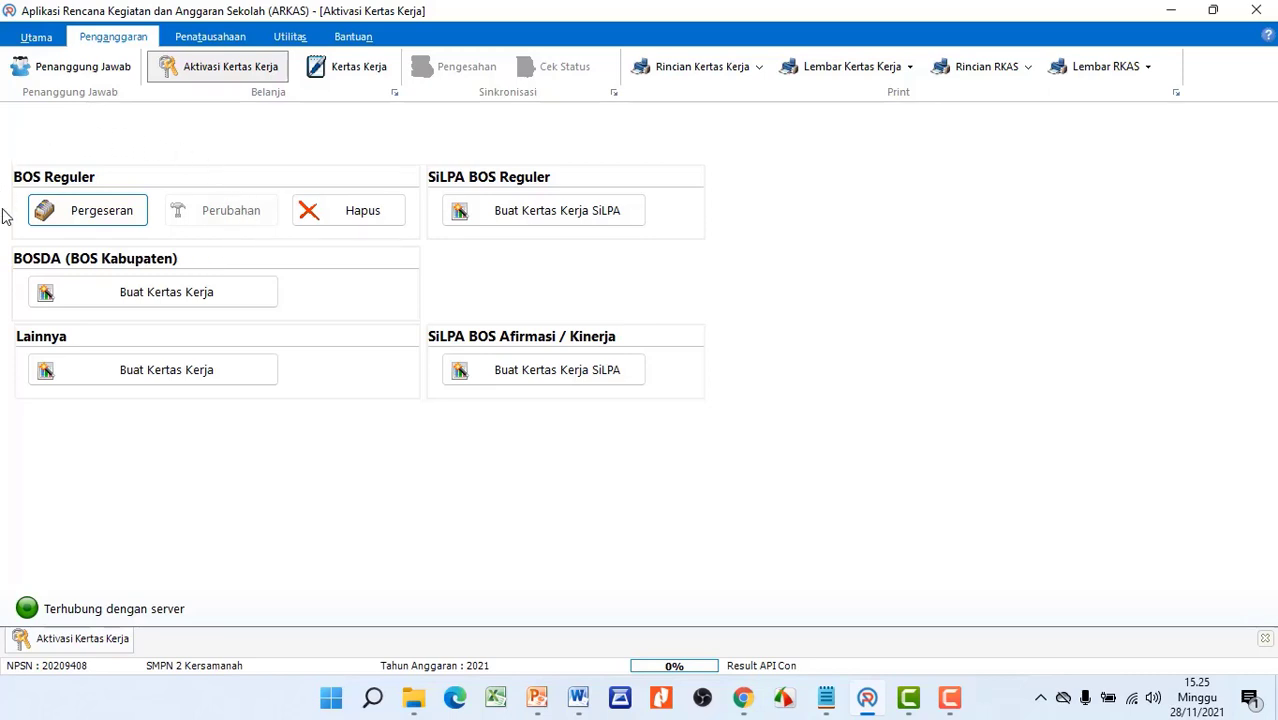
click(110, 217)
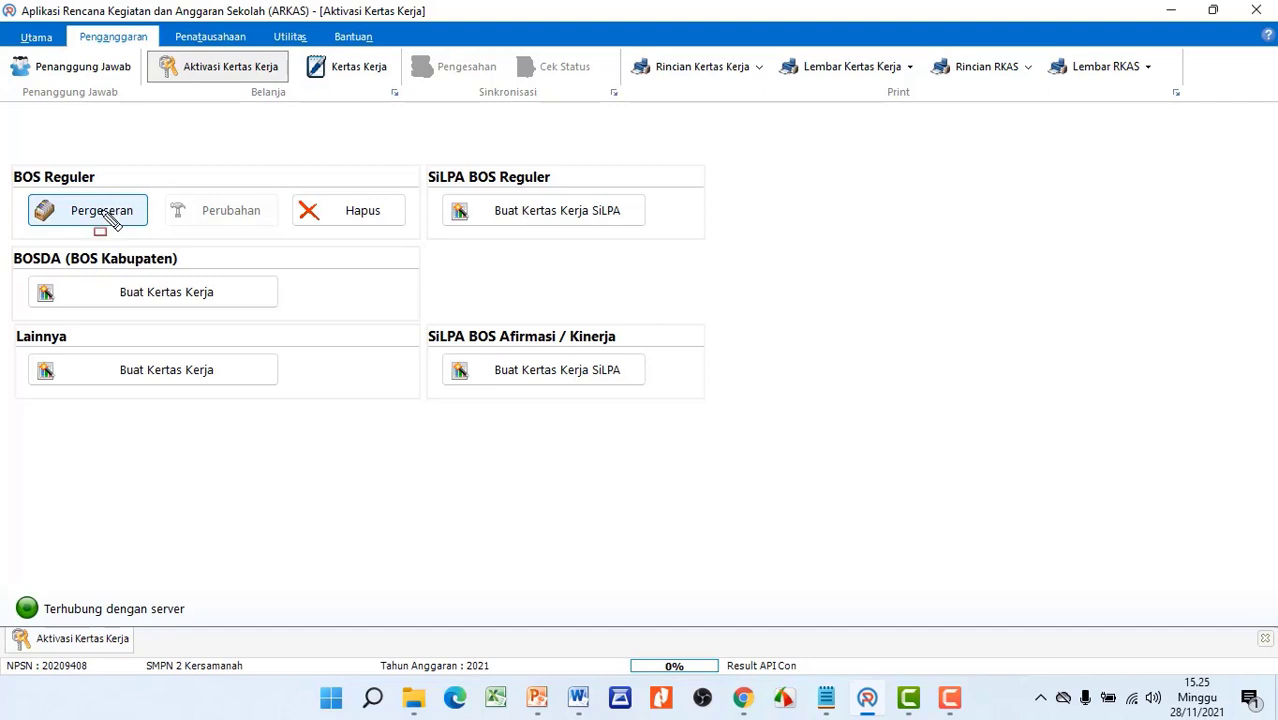
mouse_move(8, 179)
mouse_down()
mouse_move(143, 207)
mouse_move(165, 244)
mouse_up()
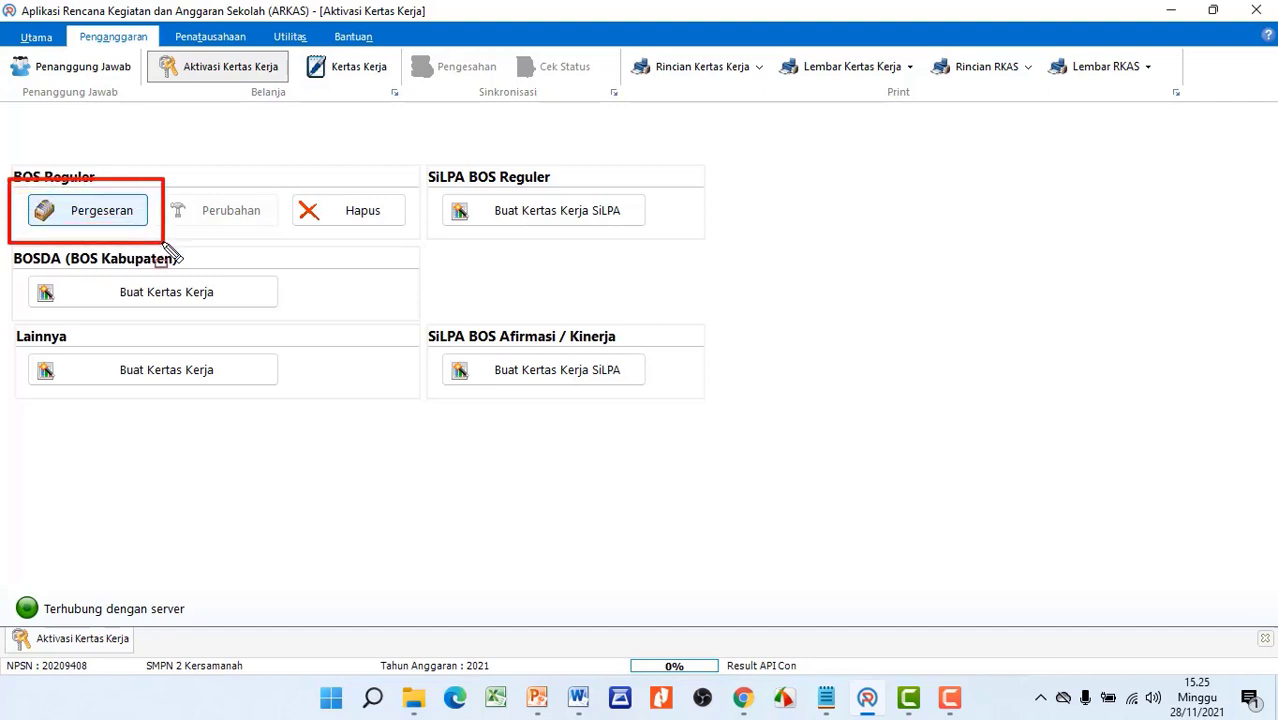
click(104, 214)
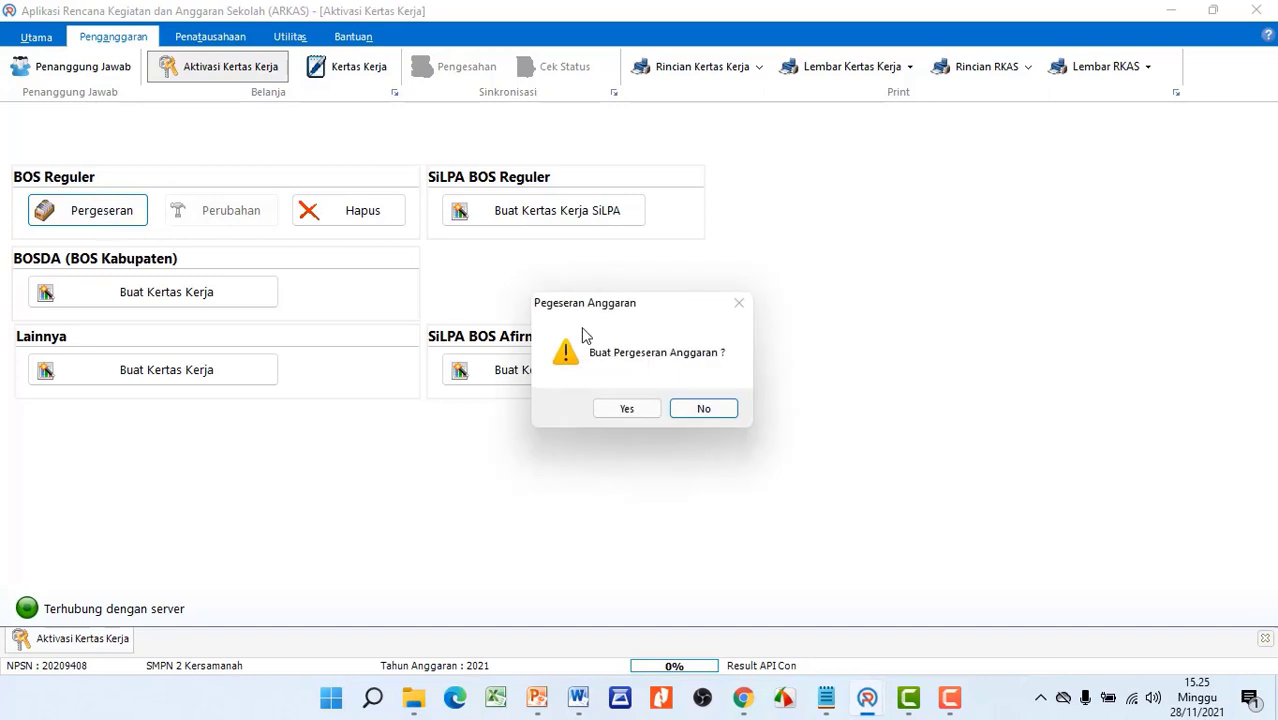
drag(603, 307, 731, 259)
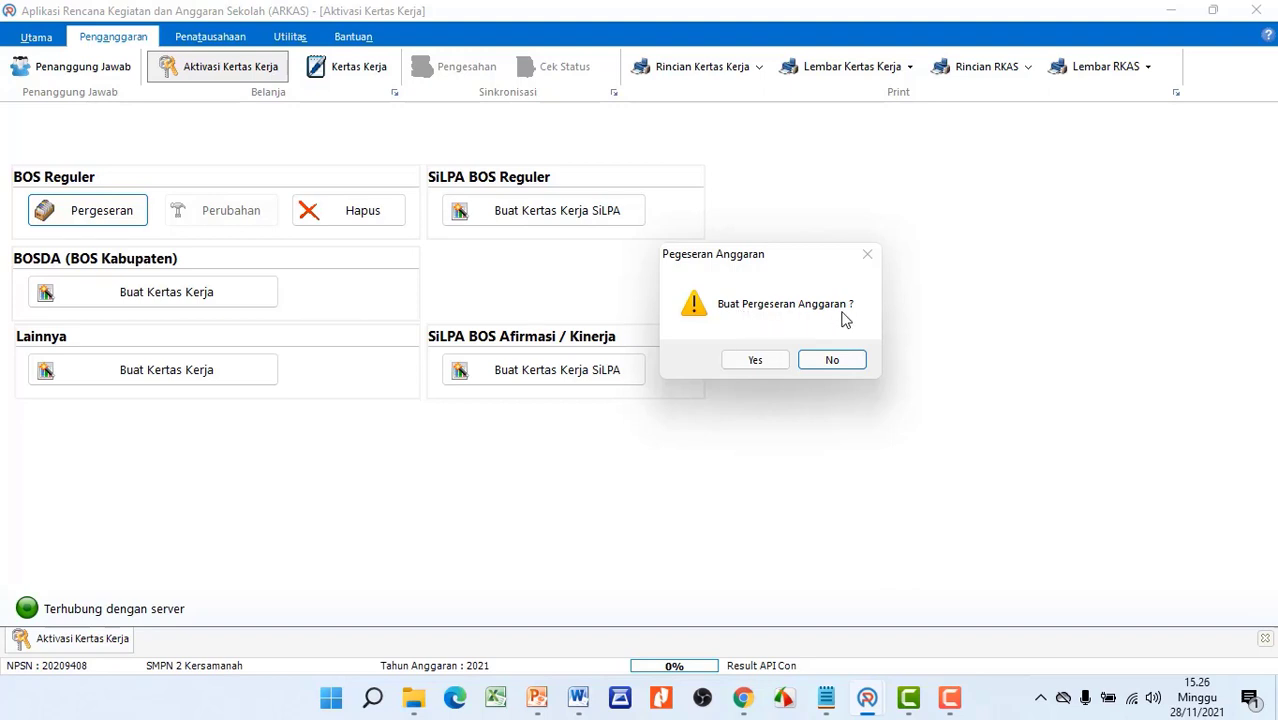
click(753, 361)
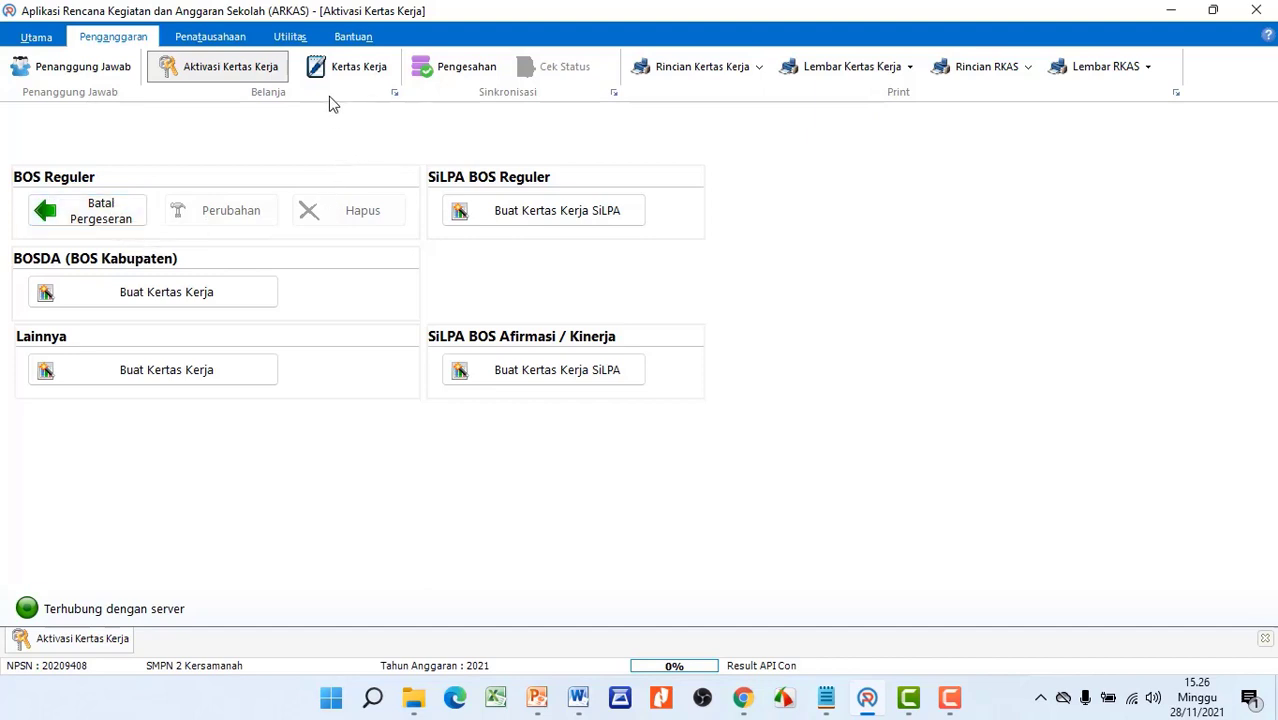
Close the activation page and load the Kertas Kerja for the fund source BOS Reguler Revisi Ke 1
click(1265, 638)
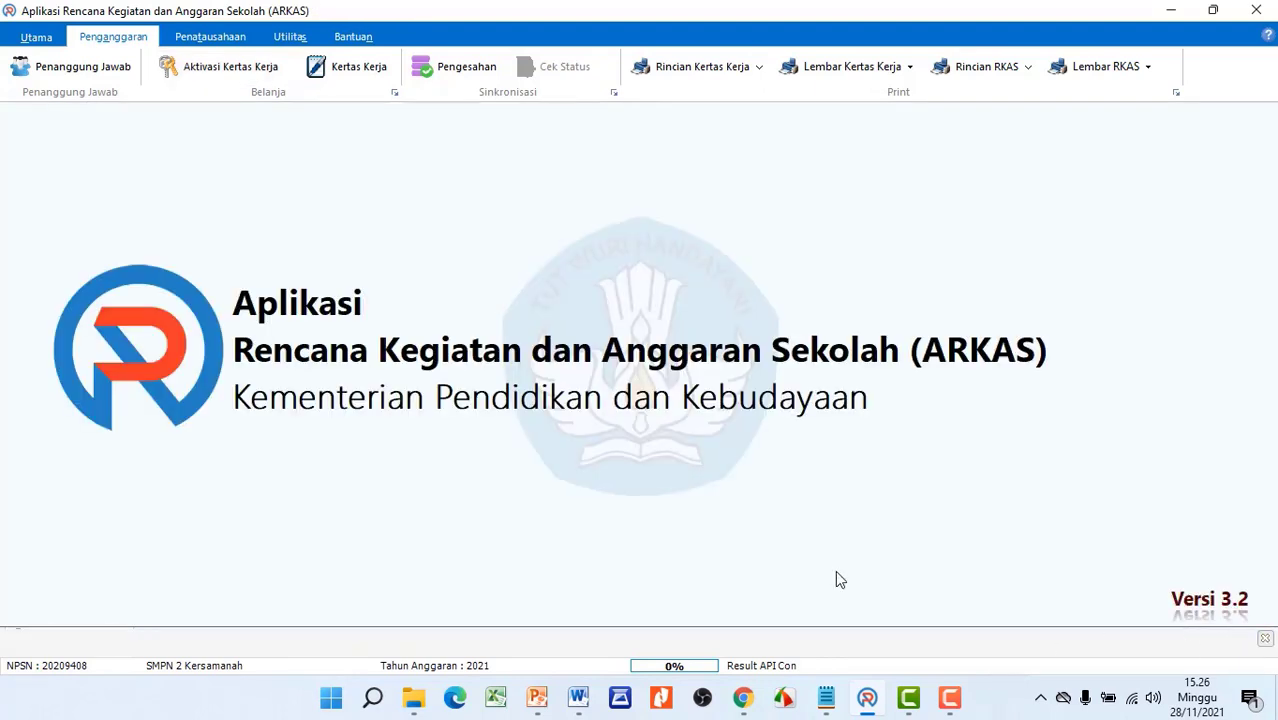
click(340, 75)
click(1208, 130)
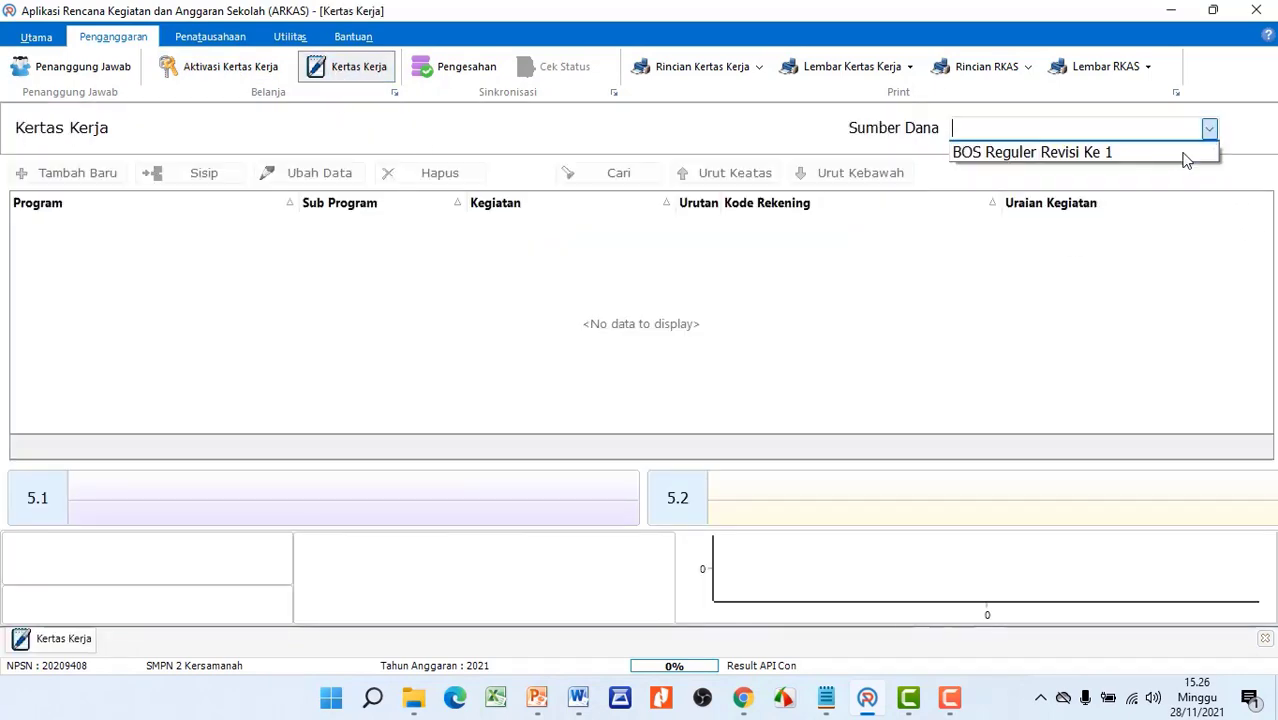
click(1182, 158)
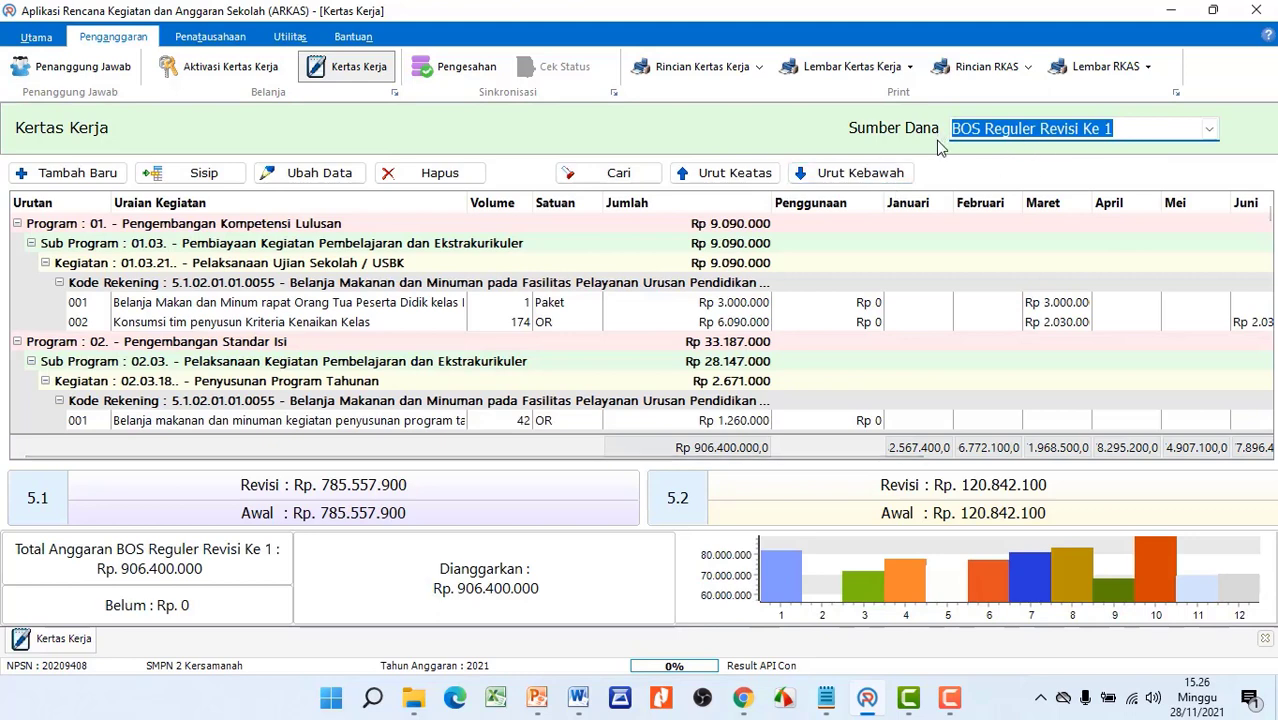
click(298, 232)
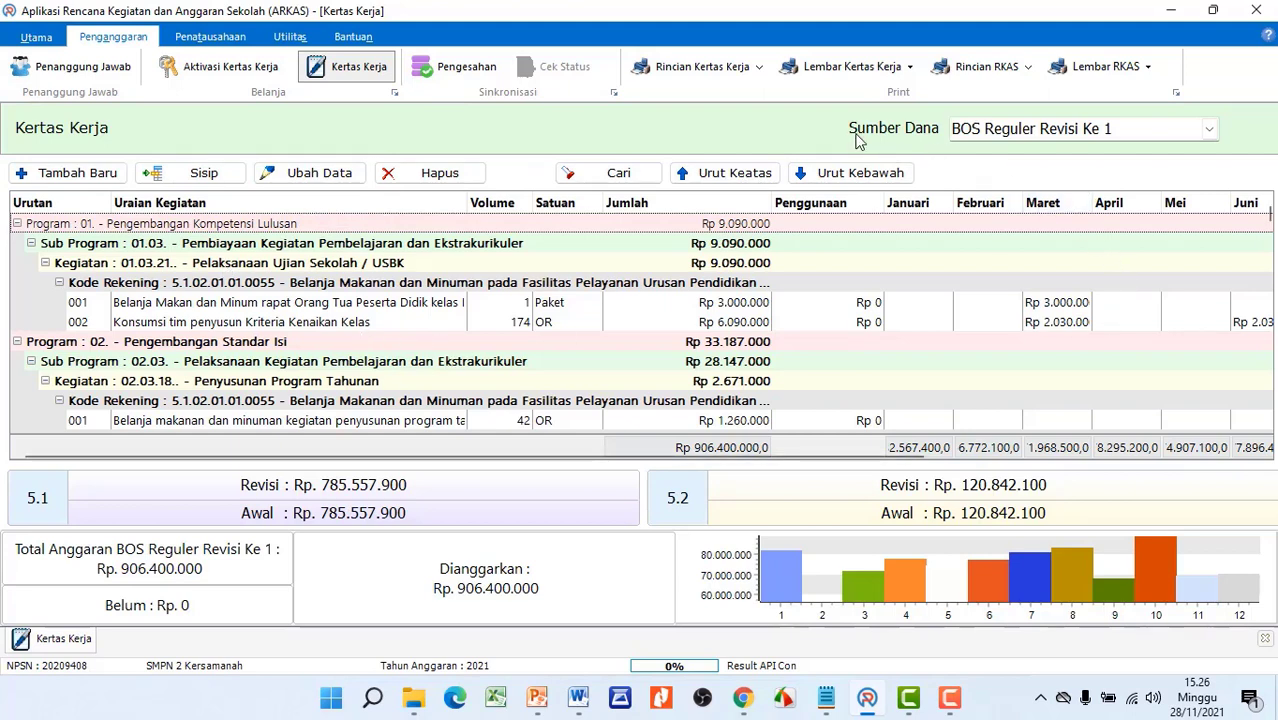
click(1025, 145)
click(1025, 145)
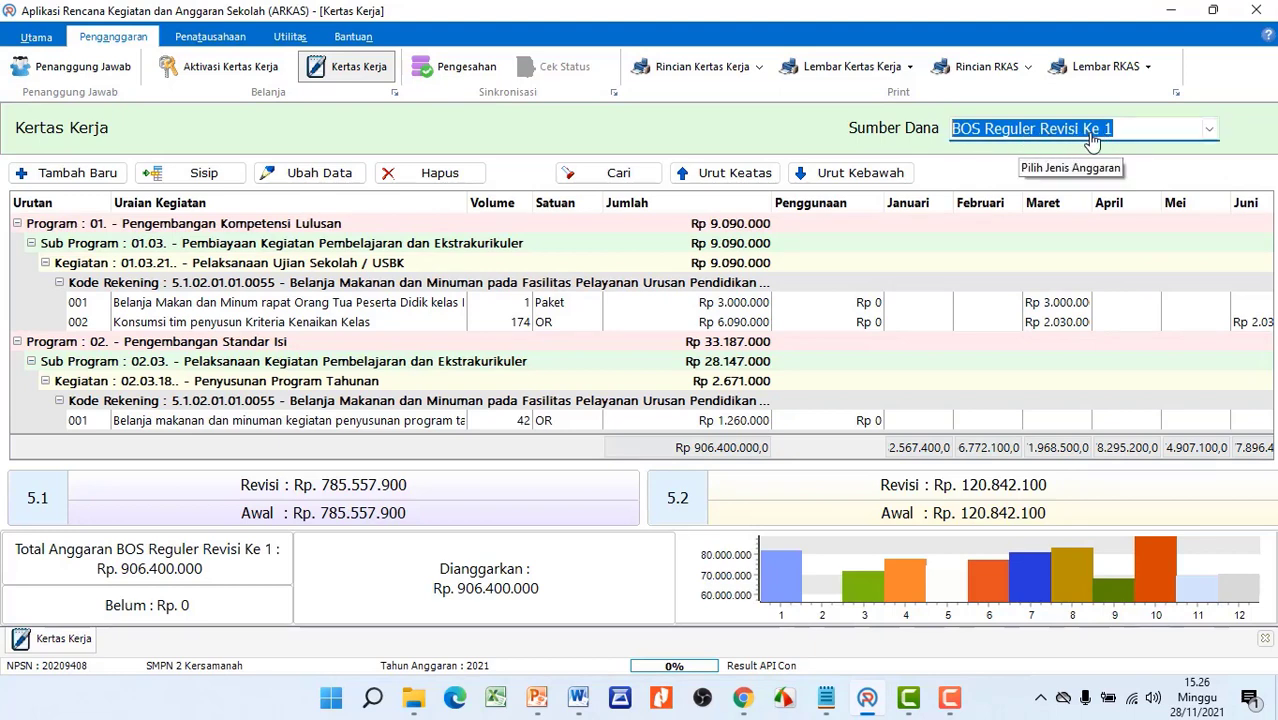
click(598, 264)
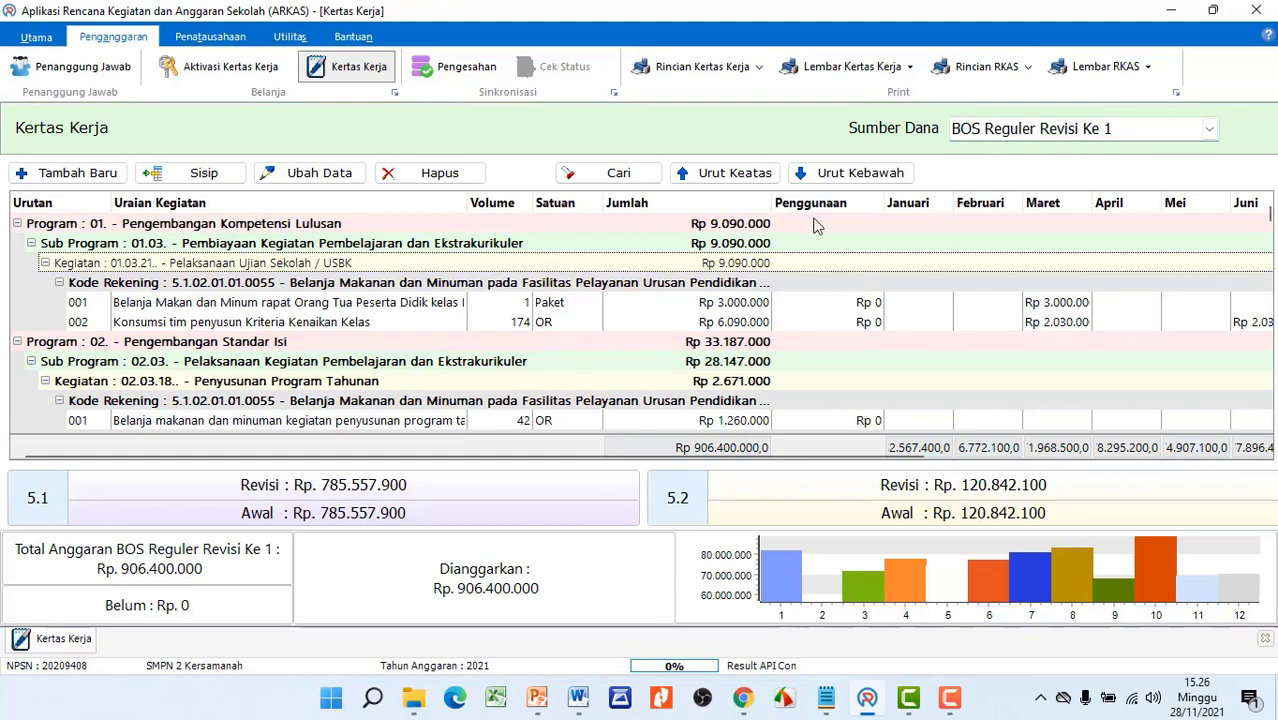
Search the worksheet for "laptop" and open the Lap Top/ Laptop item's details for editing
click(608, 172)
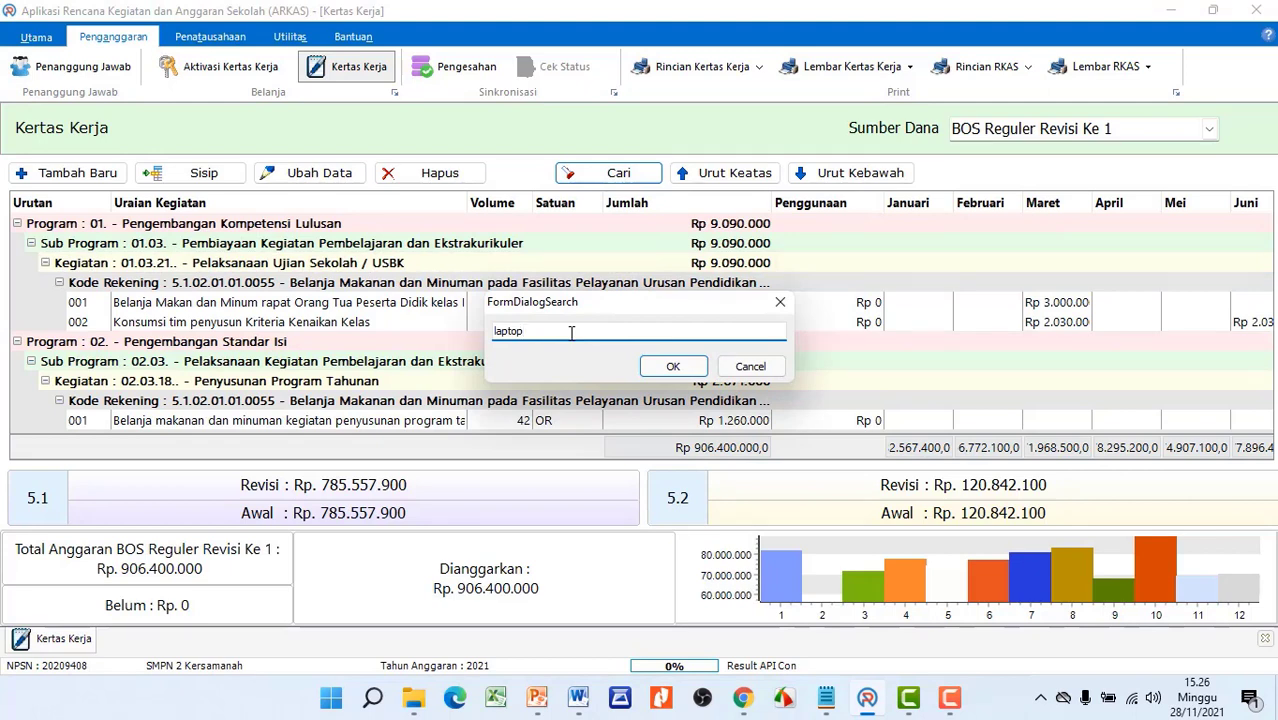
click(668, 367)
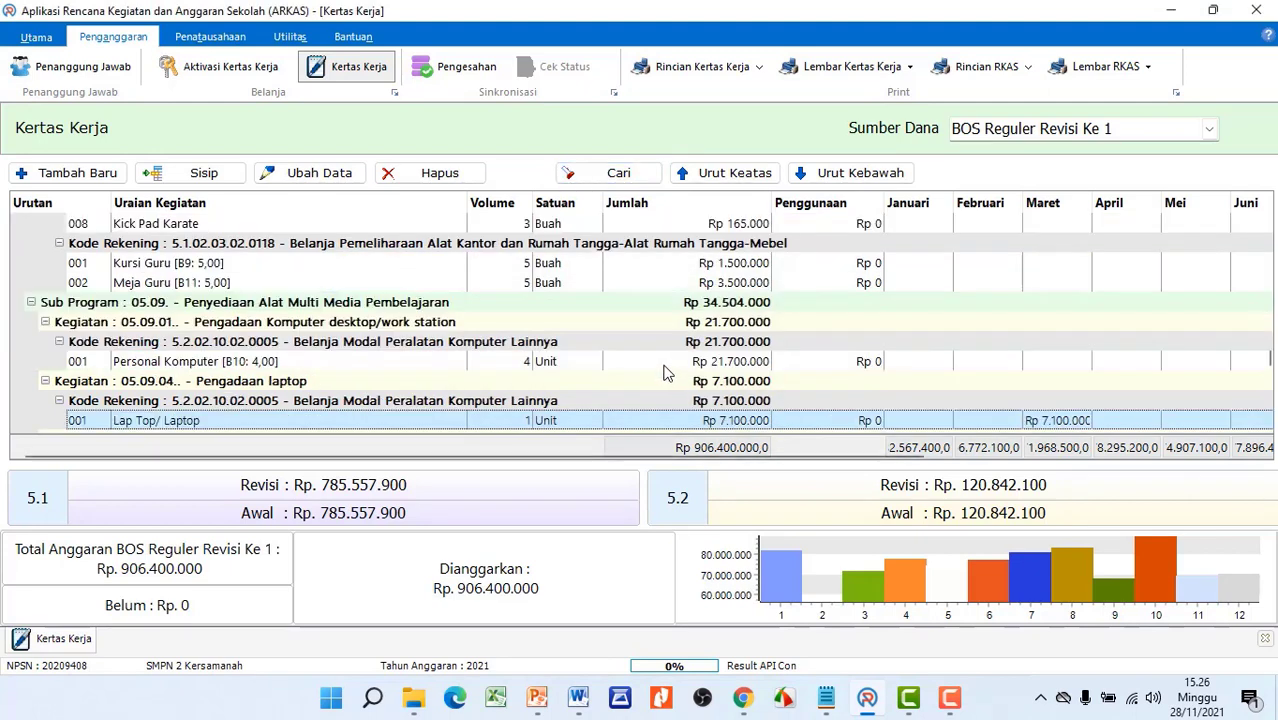
scroll(545, 395, down, 1)
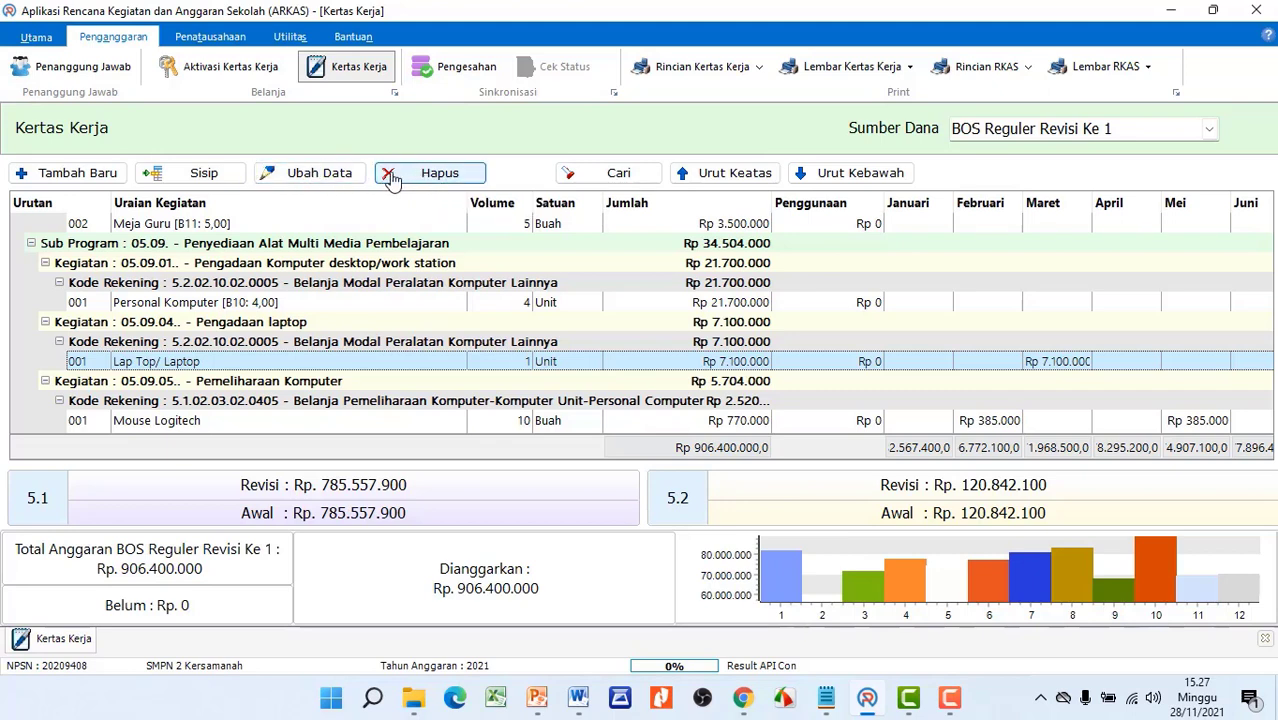
click(320, 173)
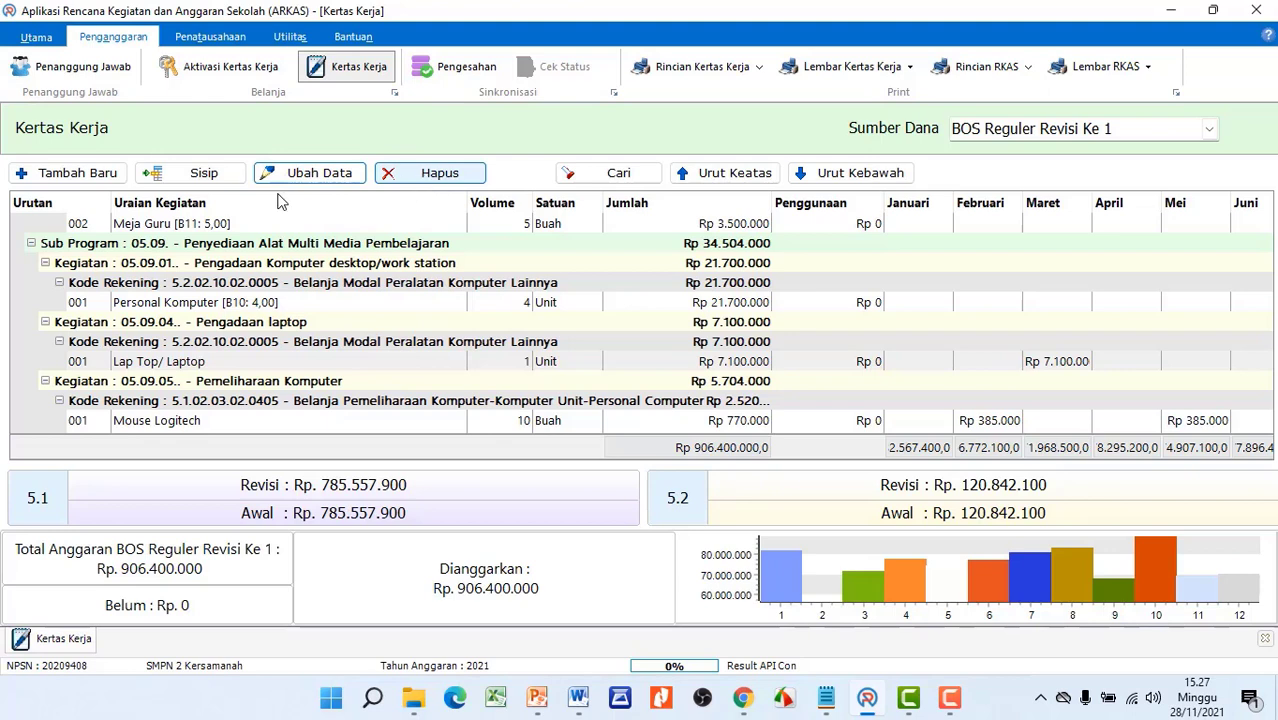
click(175, 366)
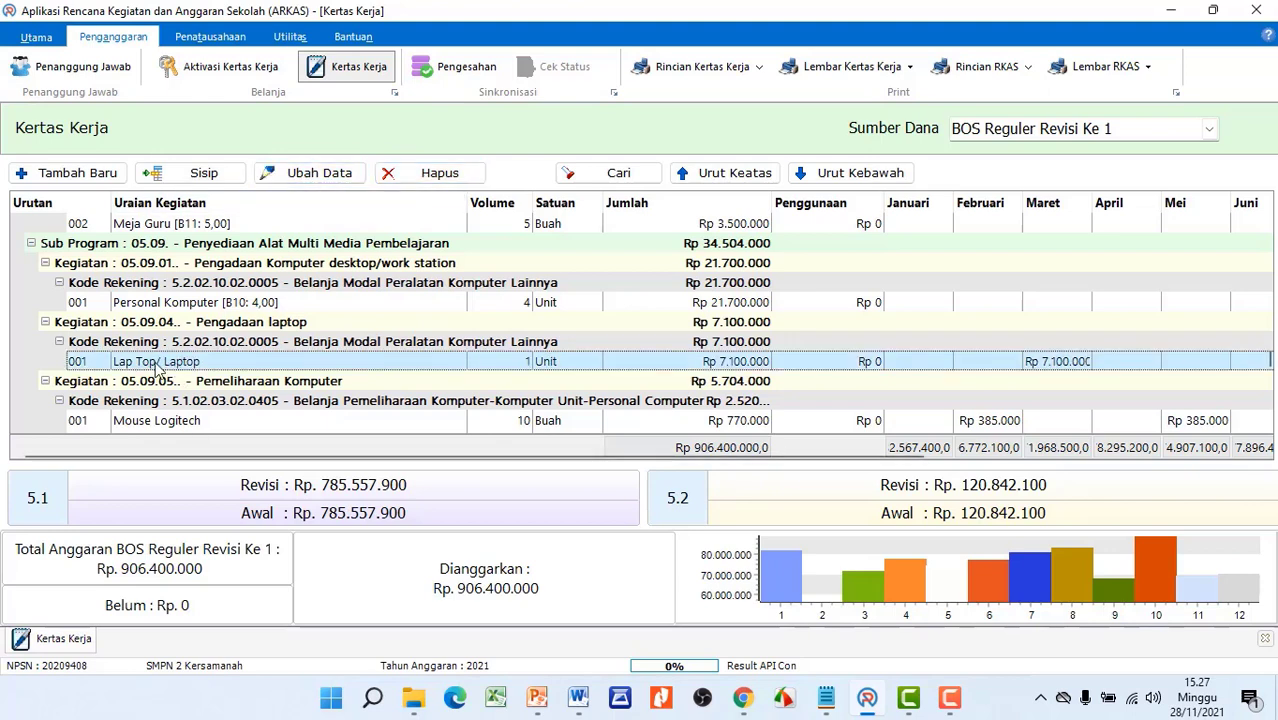
click(314, 178)
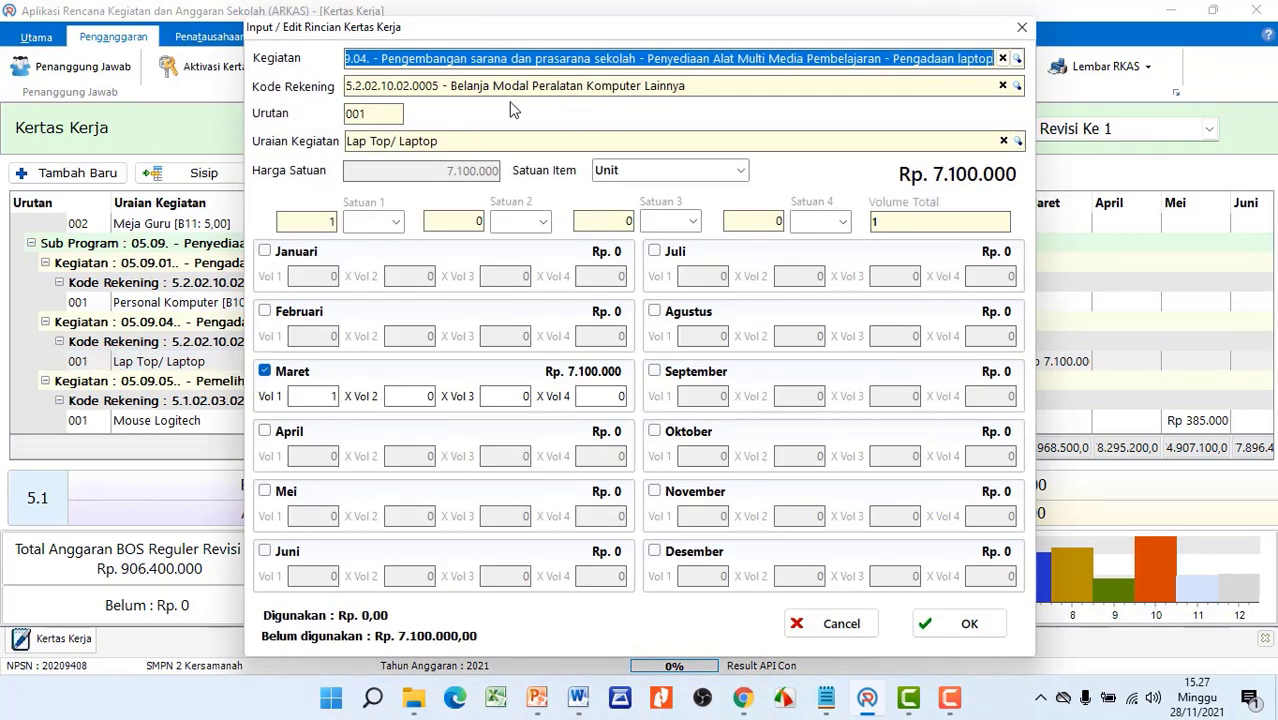
click(653, 89)
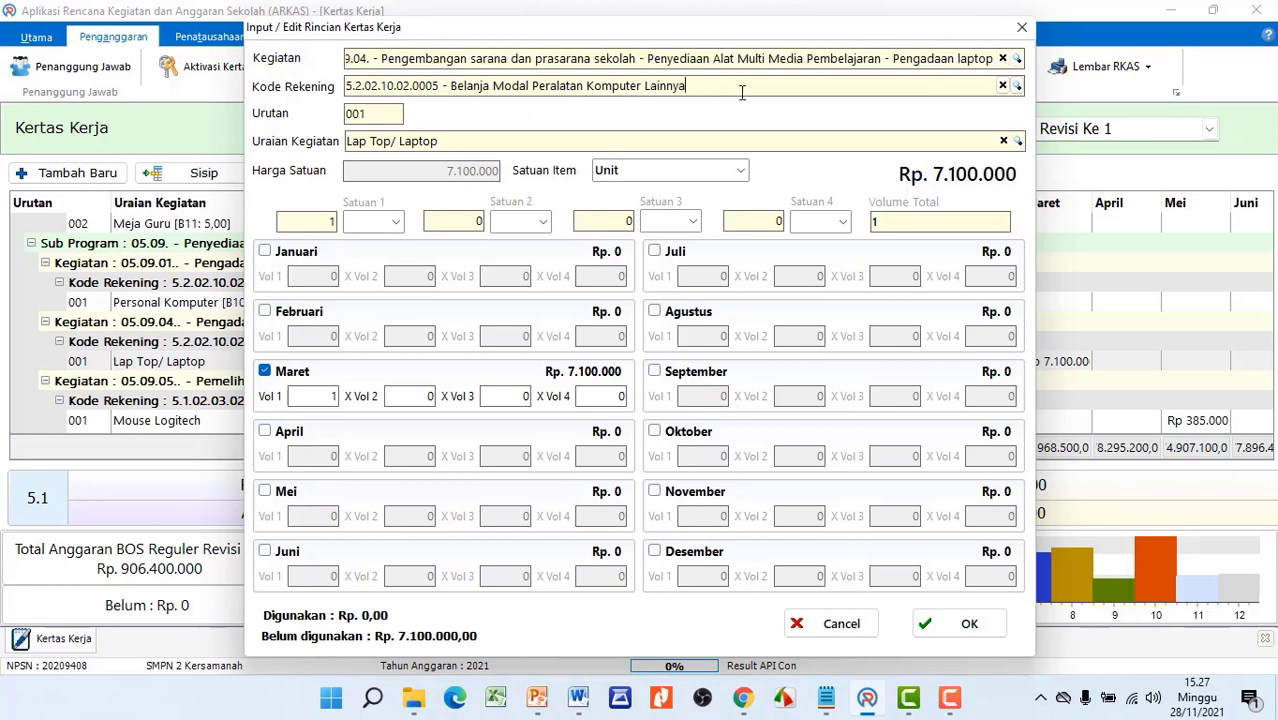
drag(742, 92, 338, 92)
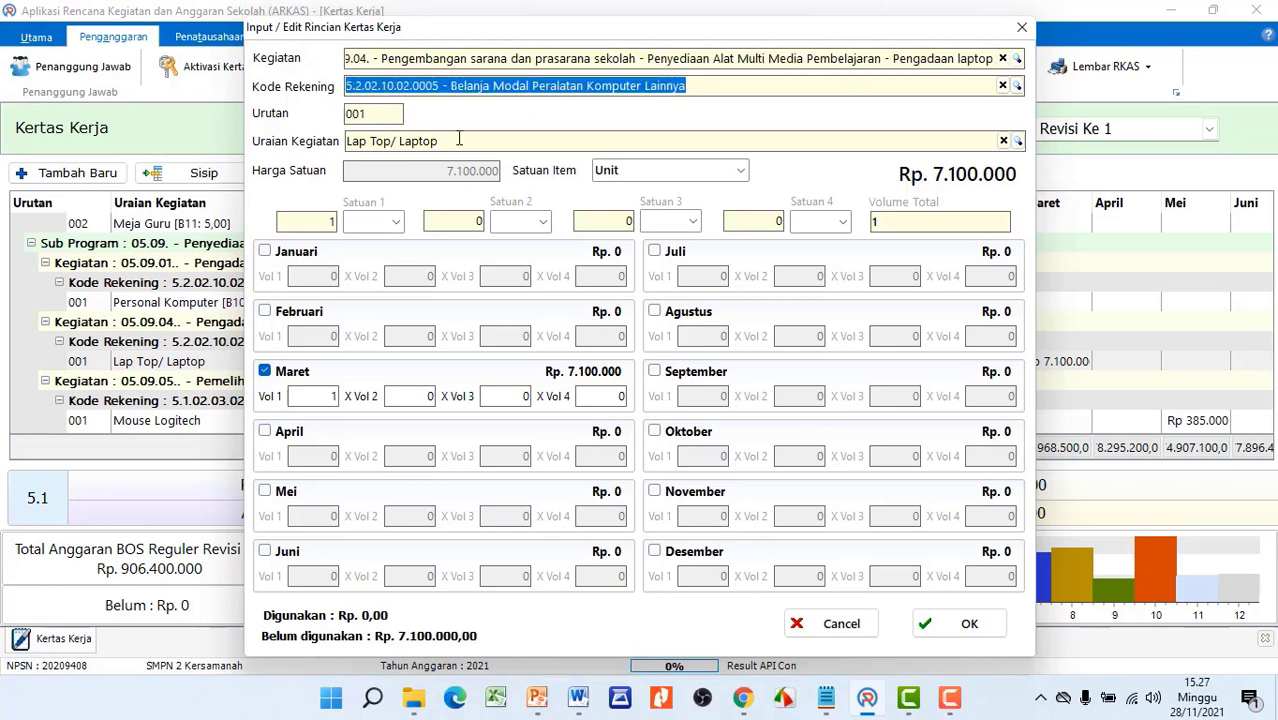
click(555, 90)
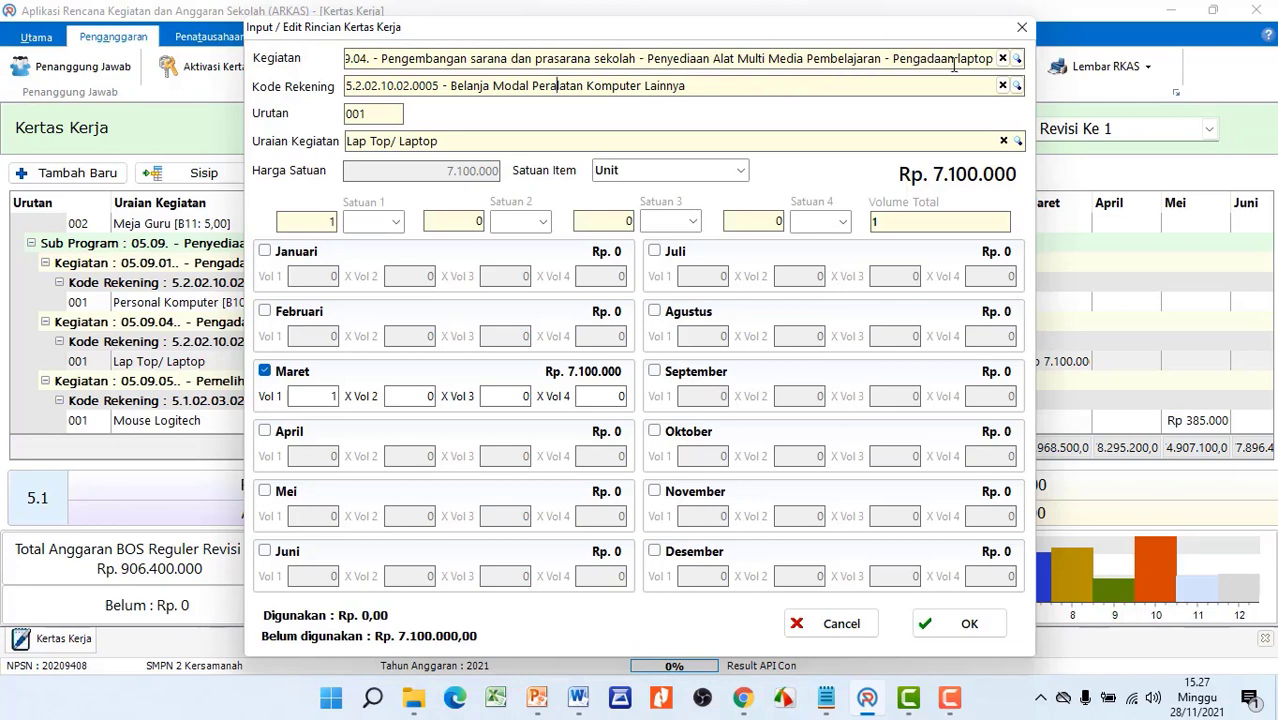
Replace the item's Kegiatan with 05.08.26. Pengadaan Meubelair Ruang Komputer, searching the activity list for "meub"
click(1002, 58)
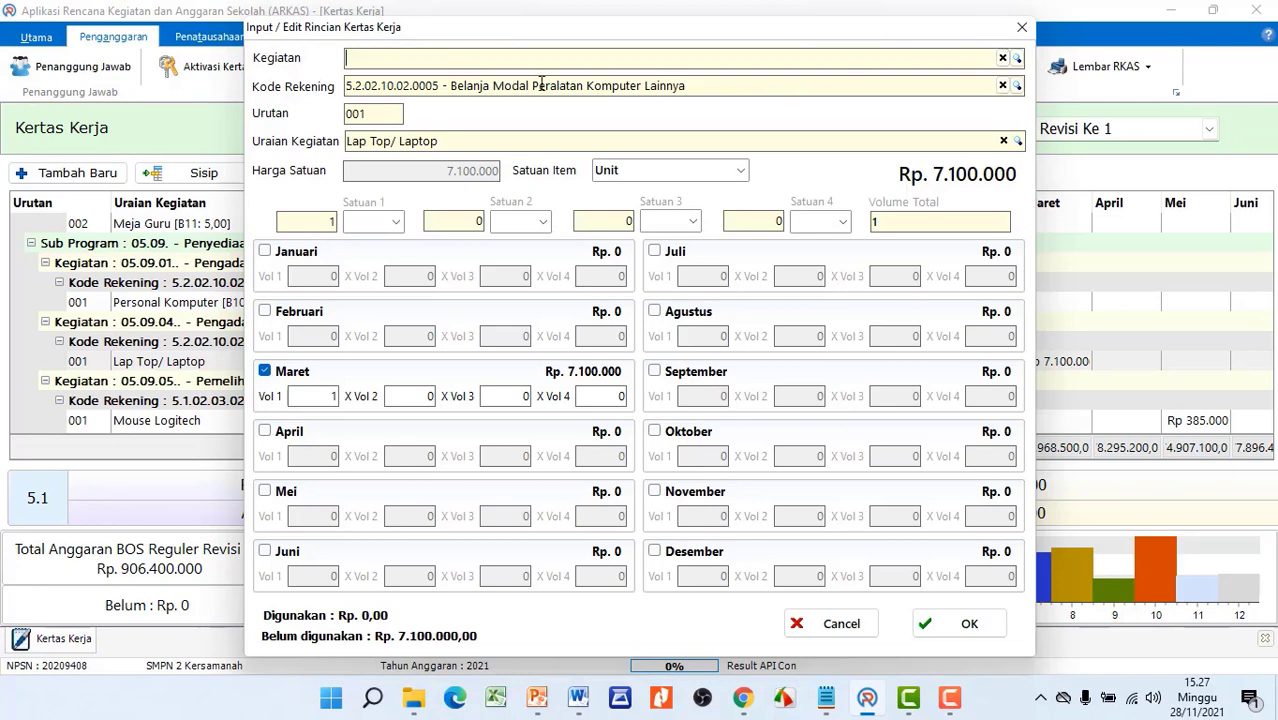
text(eu)
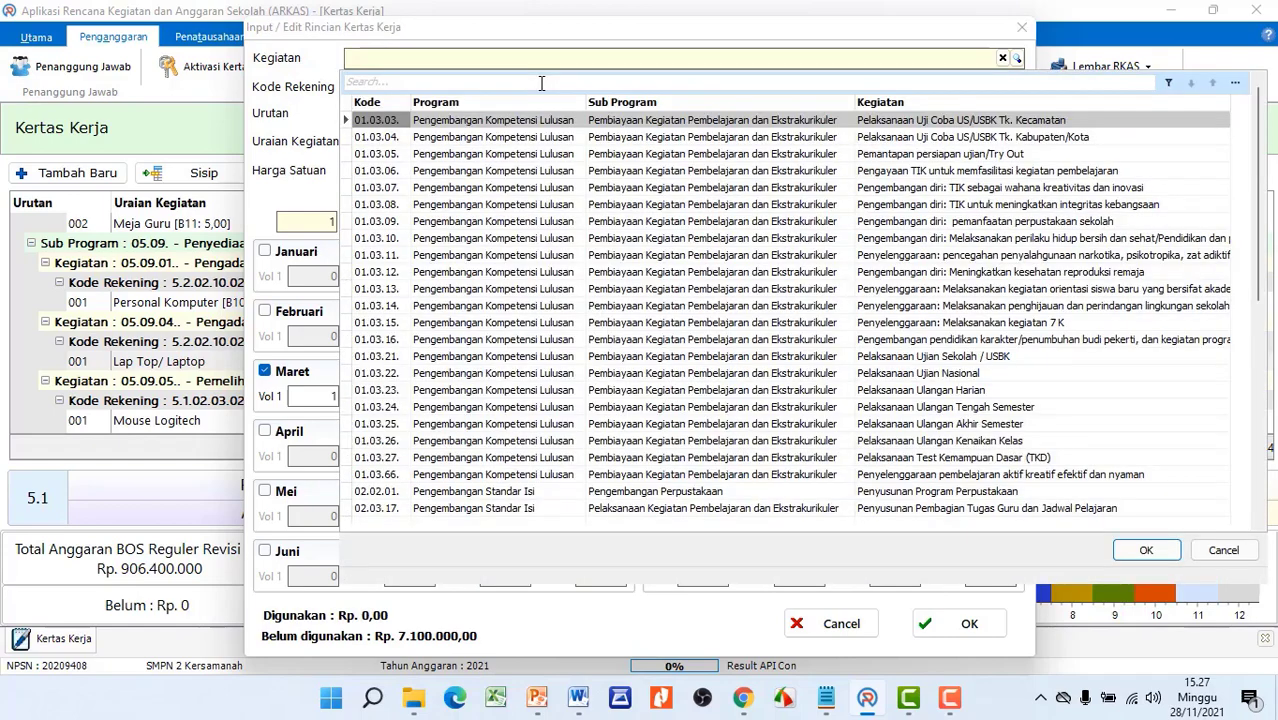
key(BackSpace)
key(BackSpace)
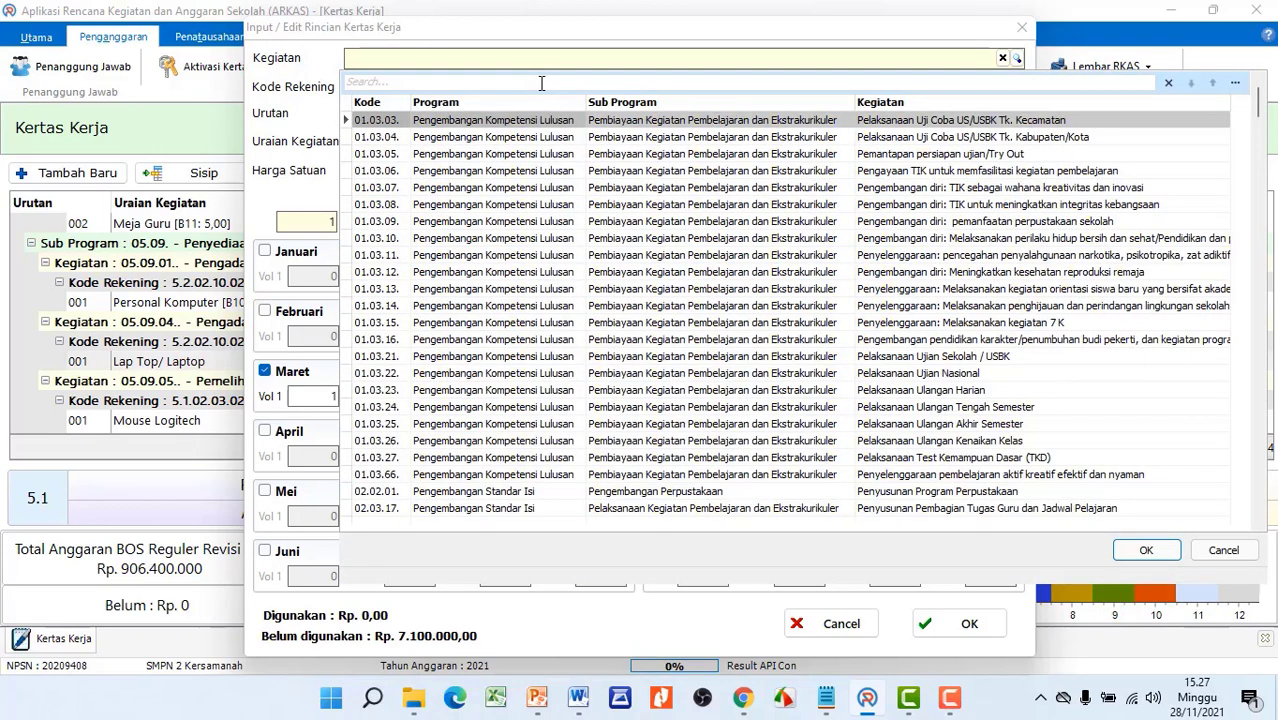
text(meub)
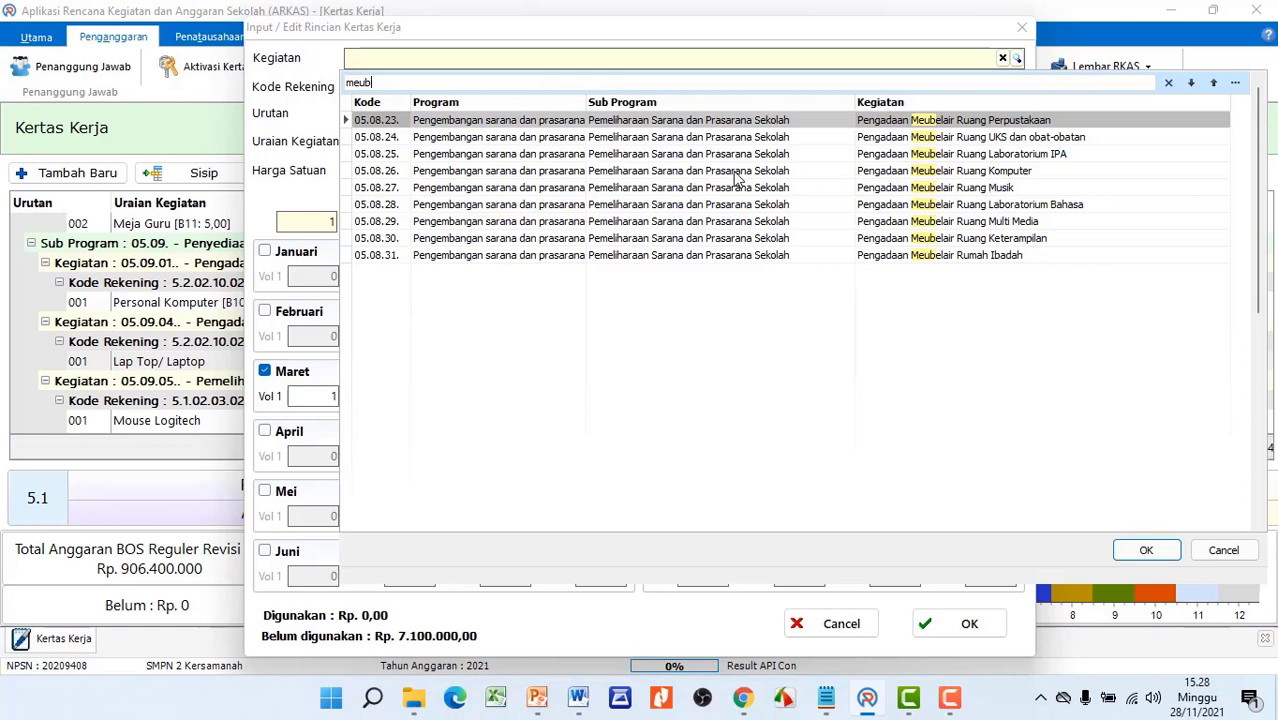
click(786, 174)
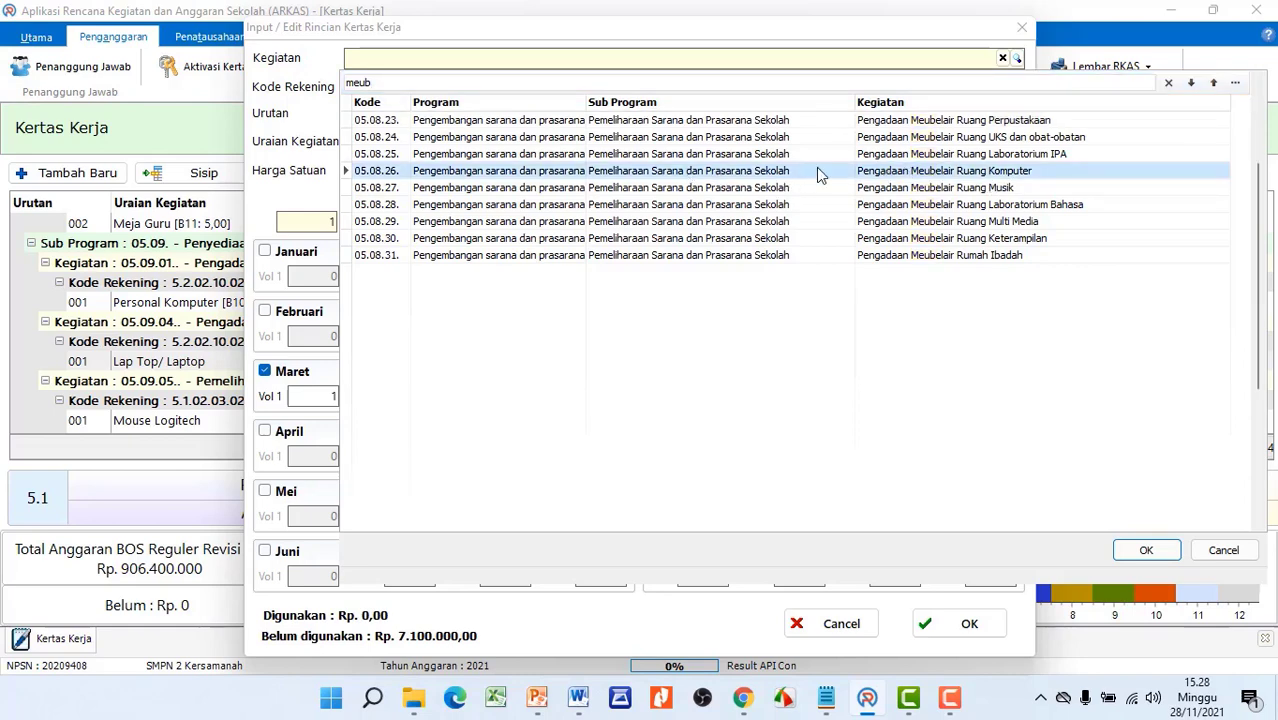
click(1145, 551)
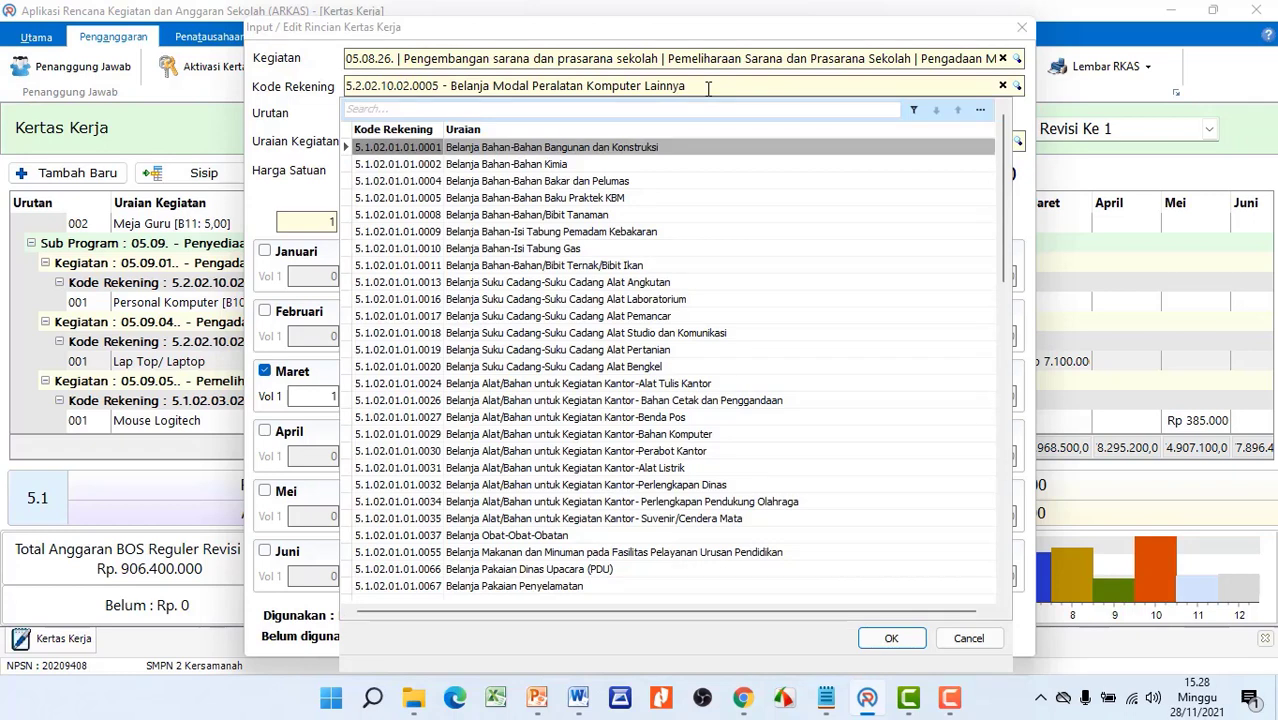
Search the Kode Rekening list for "kur", "me" and "mej", clearing the search each time
text(kur)
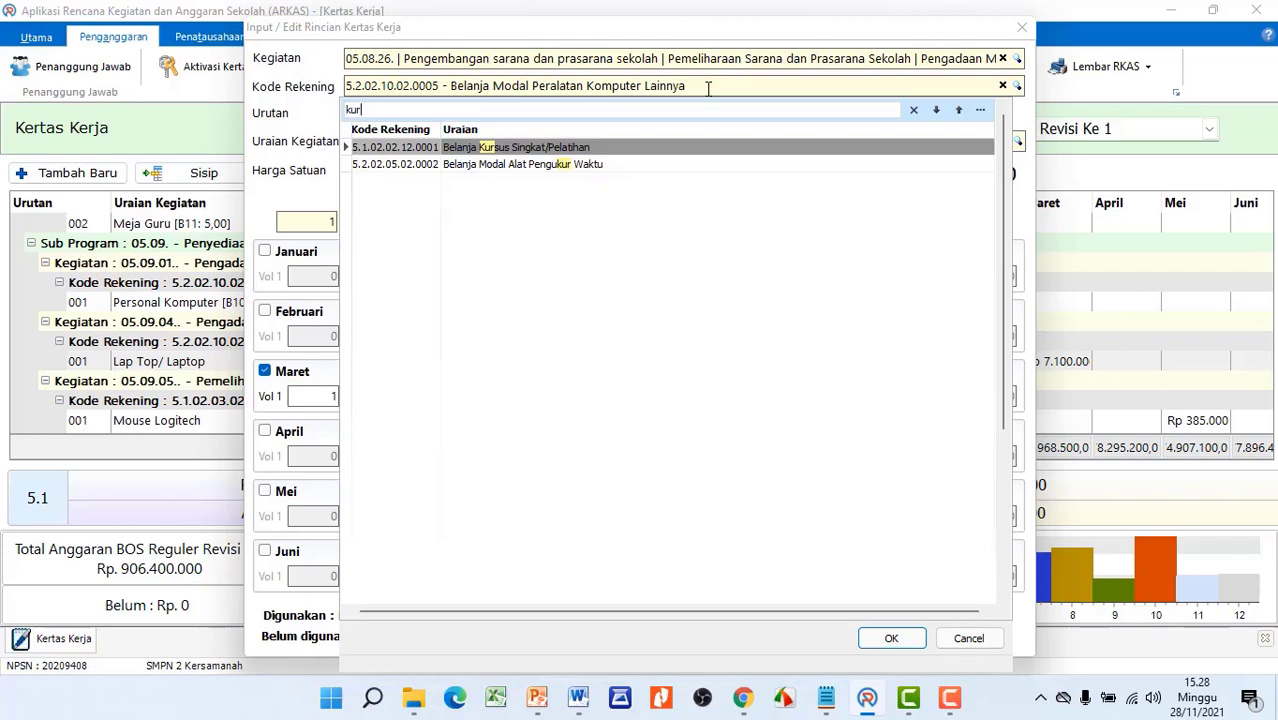
key(BackSpace)
key(BackSpace)
key(BackSpace)
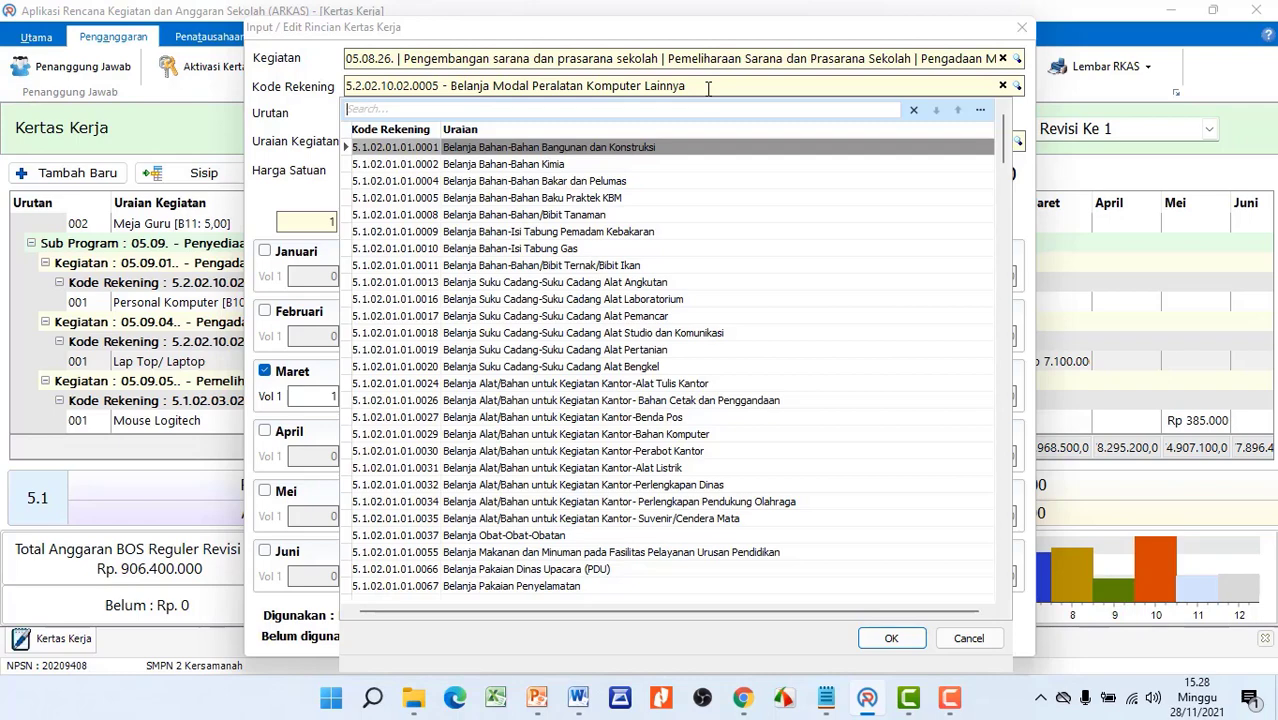
text(me)
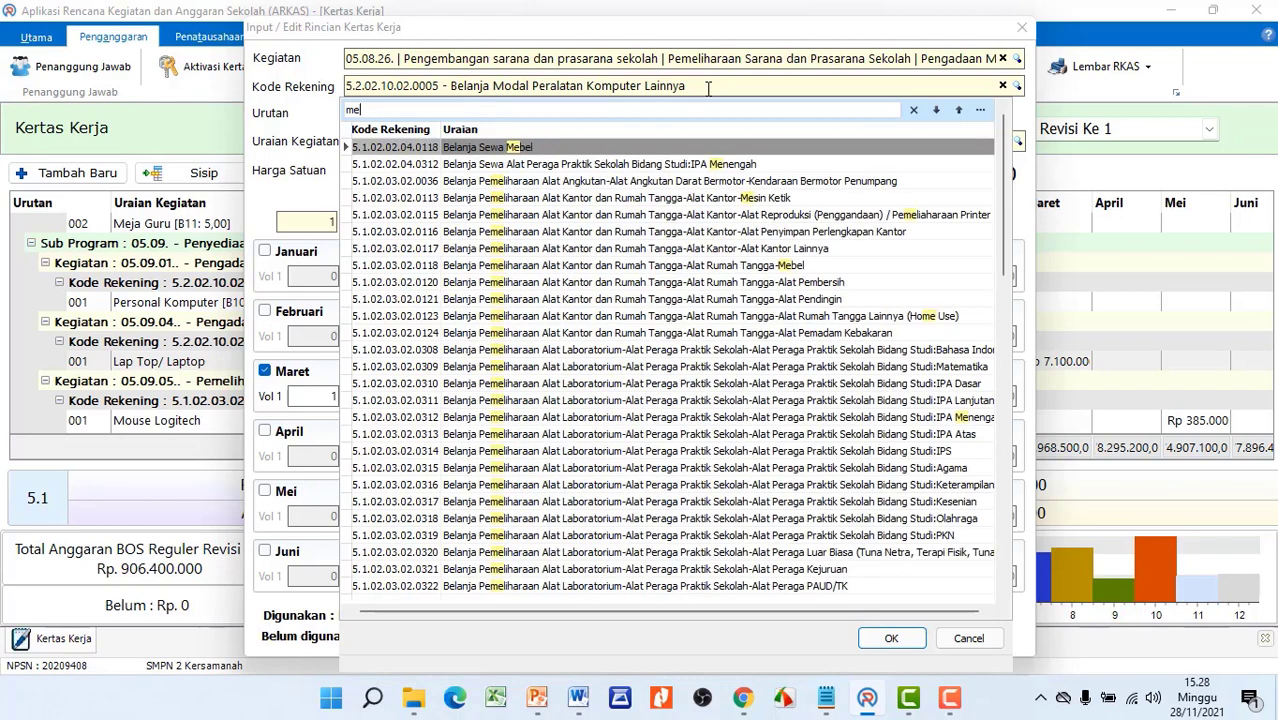
text(u)
key(BackSpace)
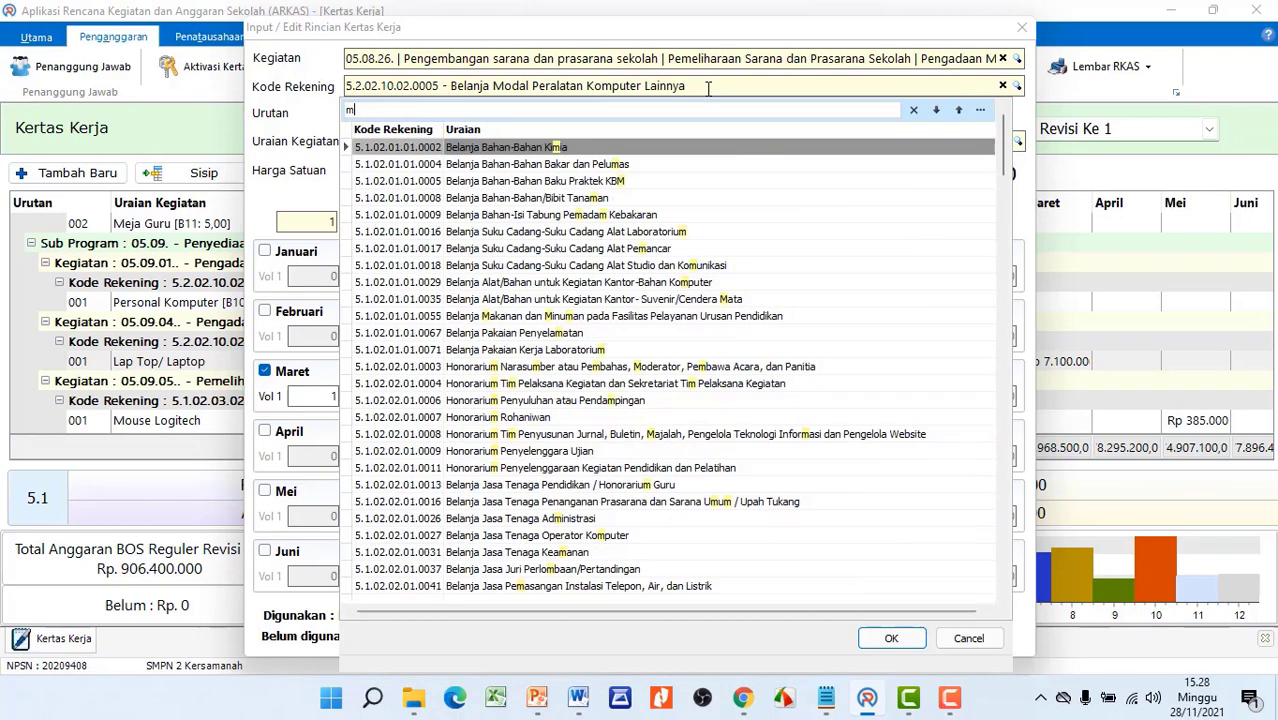
text(j)
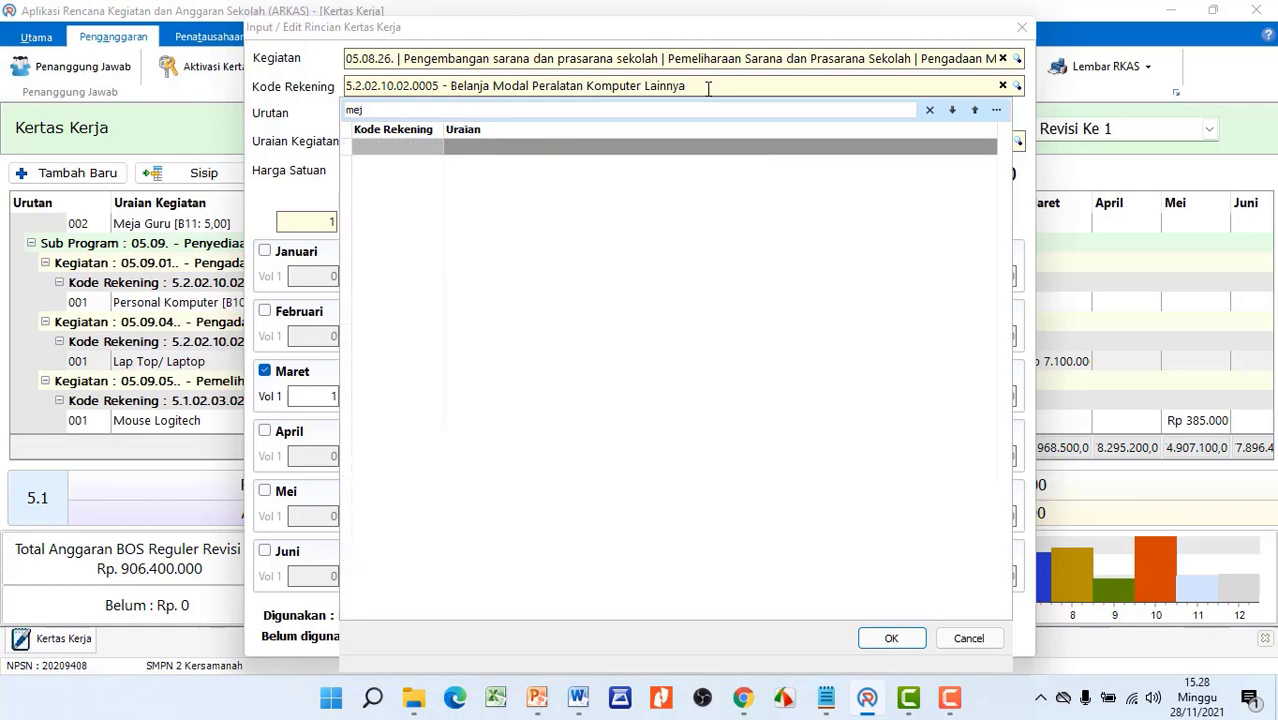
key(BackSpace)
key(BackSpace)
key(BackSpace)
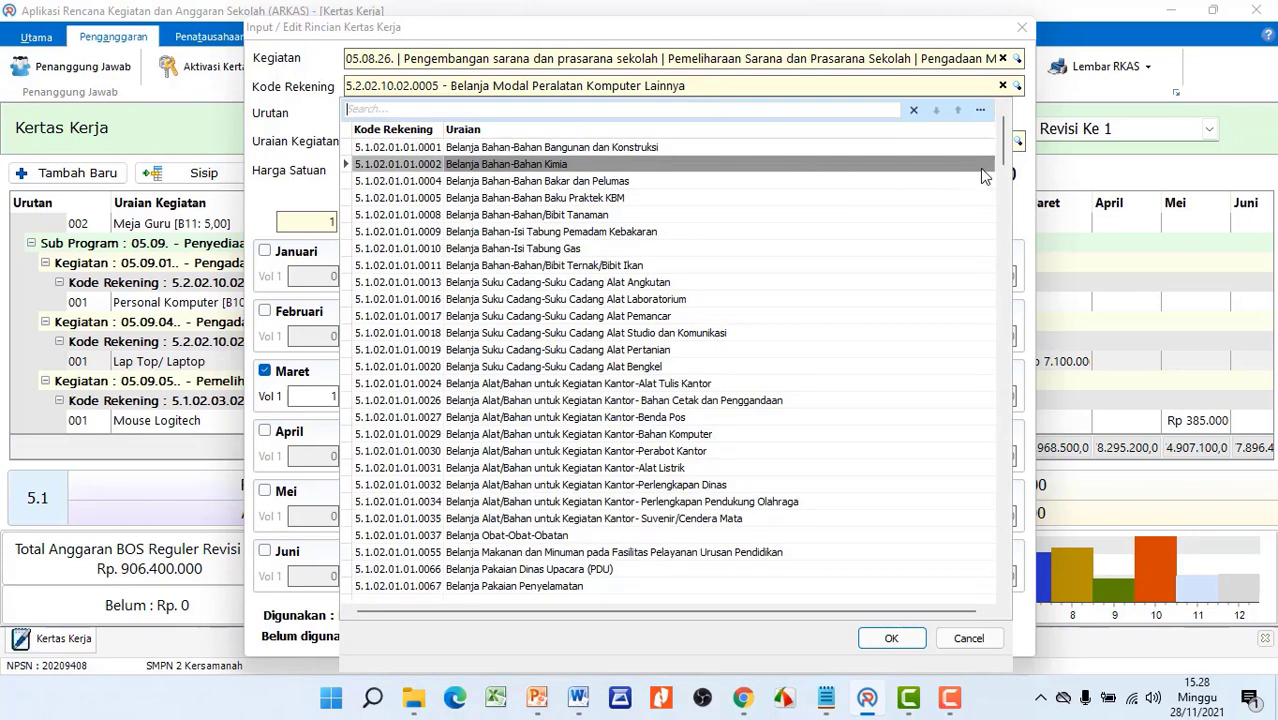
Browse the unfiltered Kode Rekening list from the Belanja Bahan entries down through the Honorarium and Belanja Jasa entries
drag(1010, 140, 1007, 170)
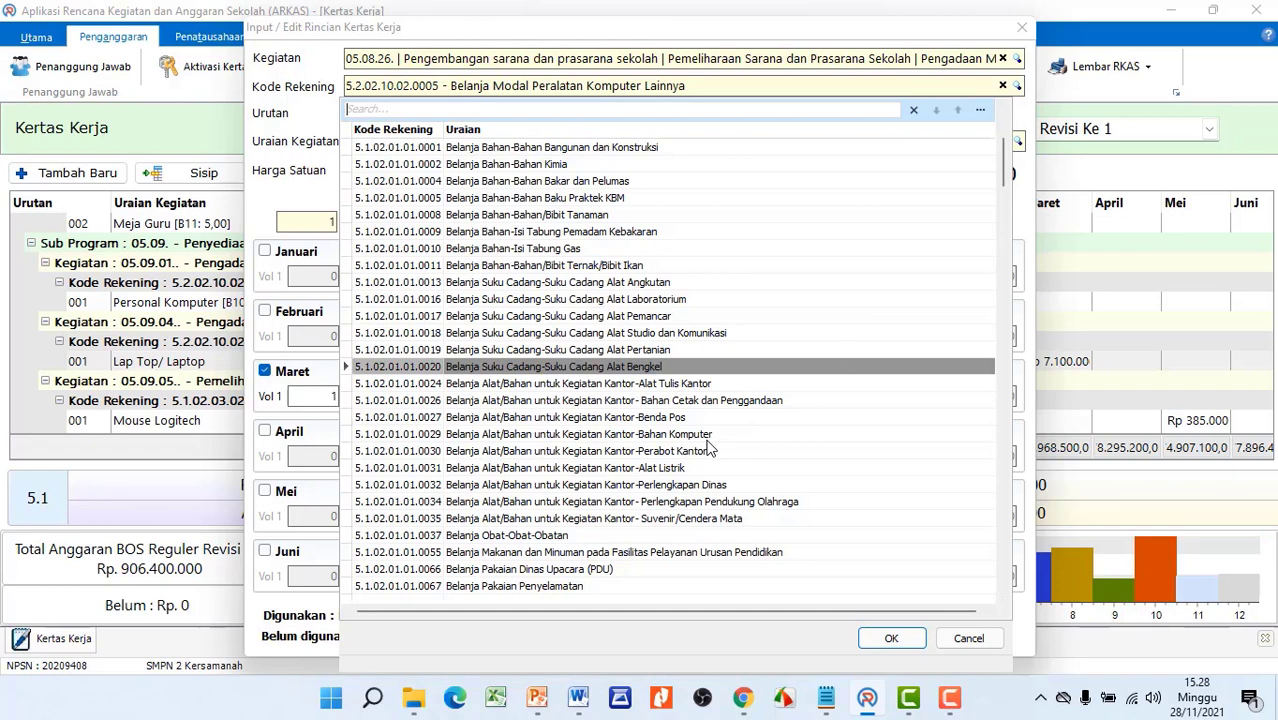
drag(1008, 192, 1012, 226)
key(Down)
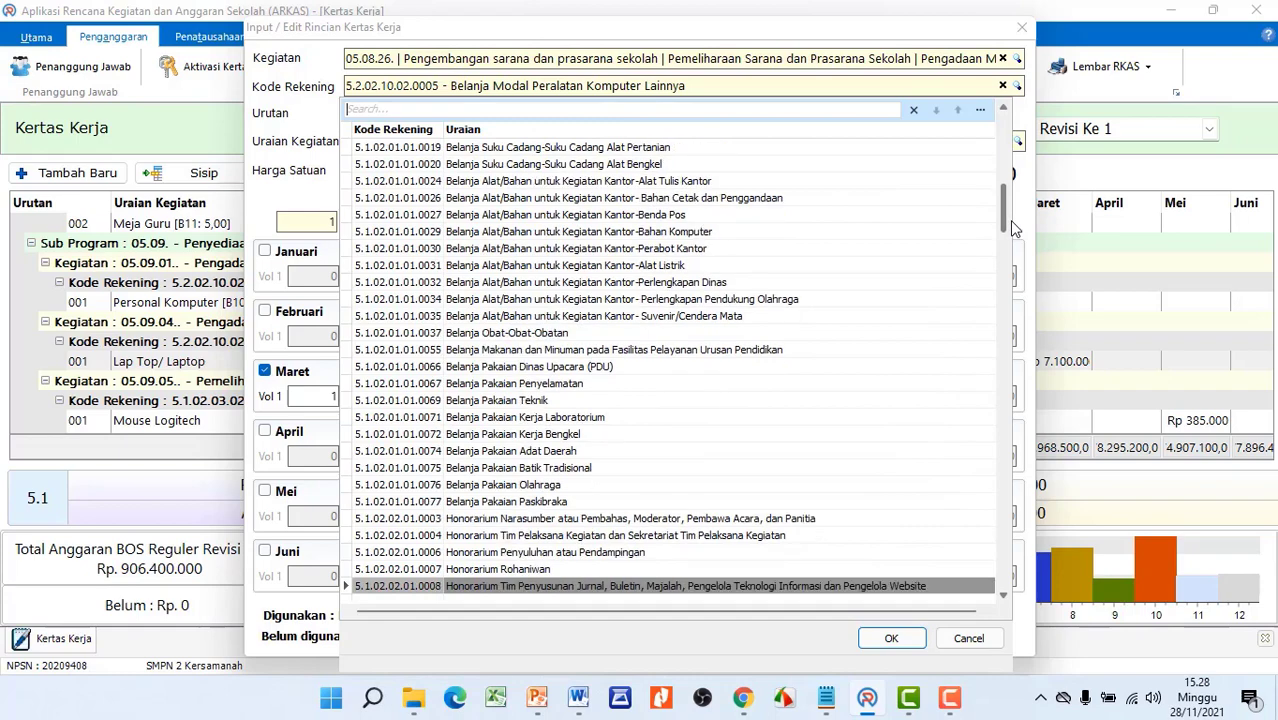
key(Down)
key(Down)
key(Down)
key(Down)
key(Down)
key(Down)
key(Down)
key(Down)
key(Down)
key(Down)
key(Down)
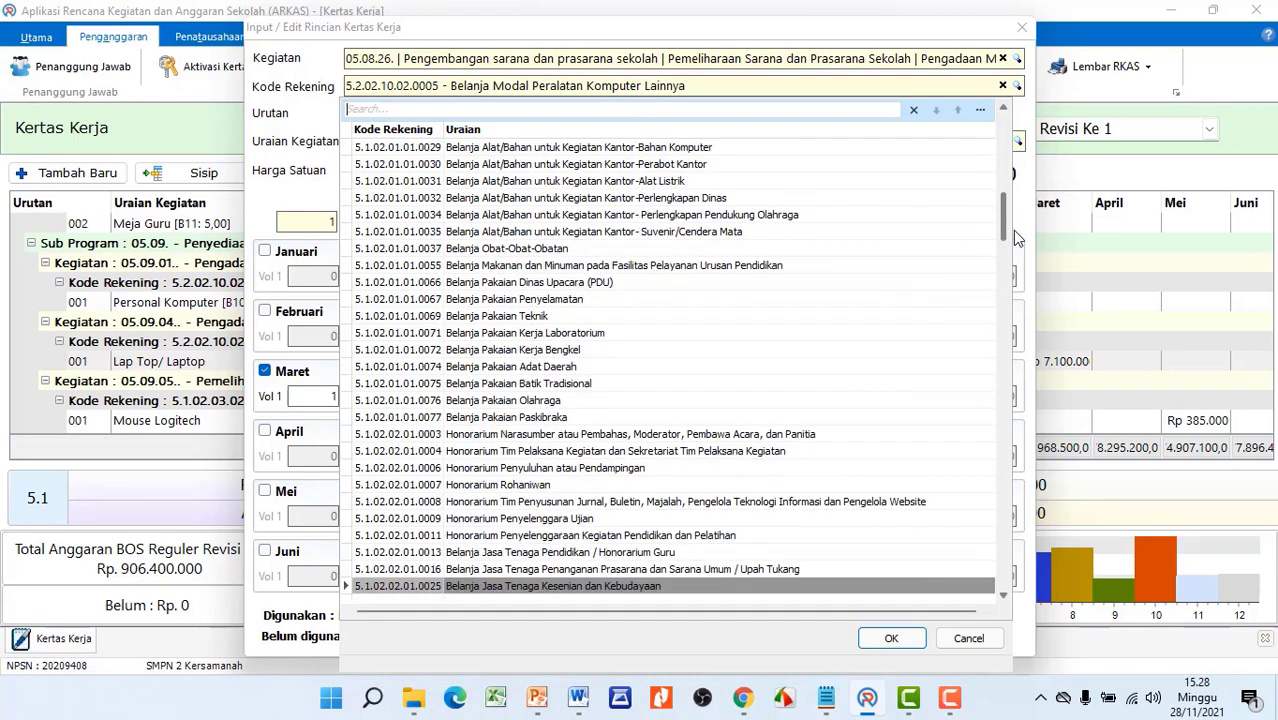
key(Down)
key(Down)
key(Down)
key(Down)
key(Down)
key(Down)
key(Down)
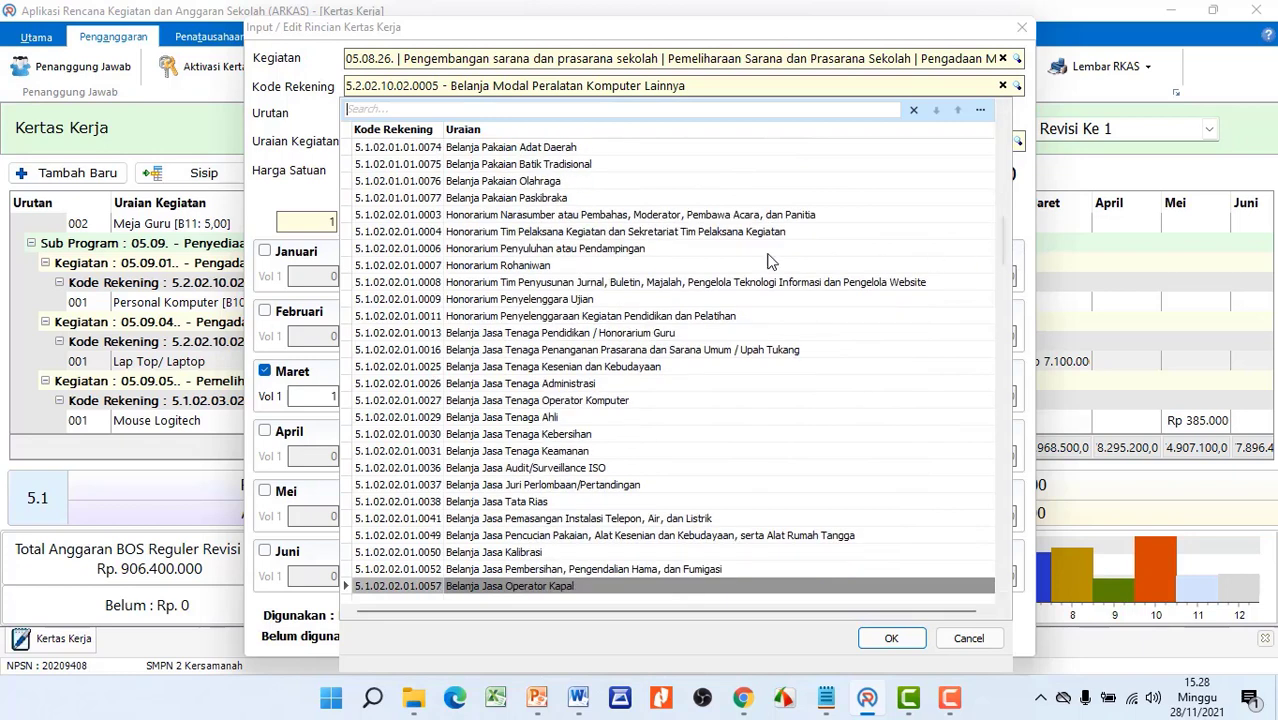
Replace the item's Kode Rekening with 5.2.02.01.03.0004 Belanja Modal Electric Generating Set, searching the account list for "gen"
click(367, 107)
text(gen)
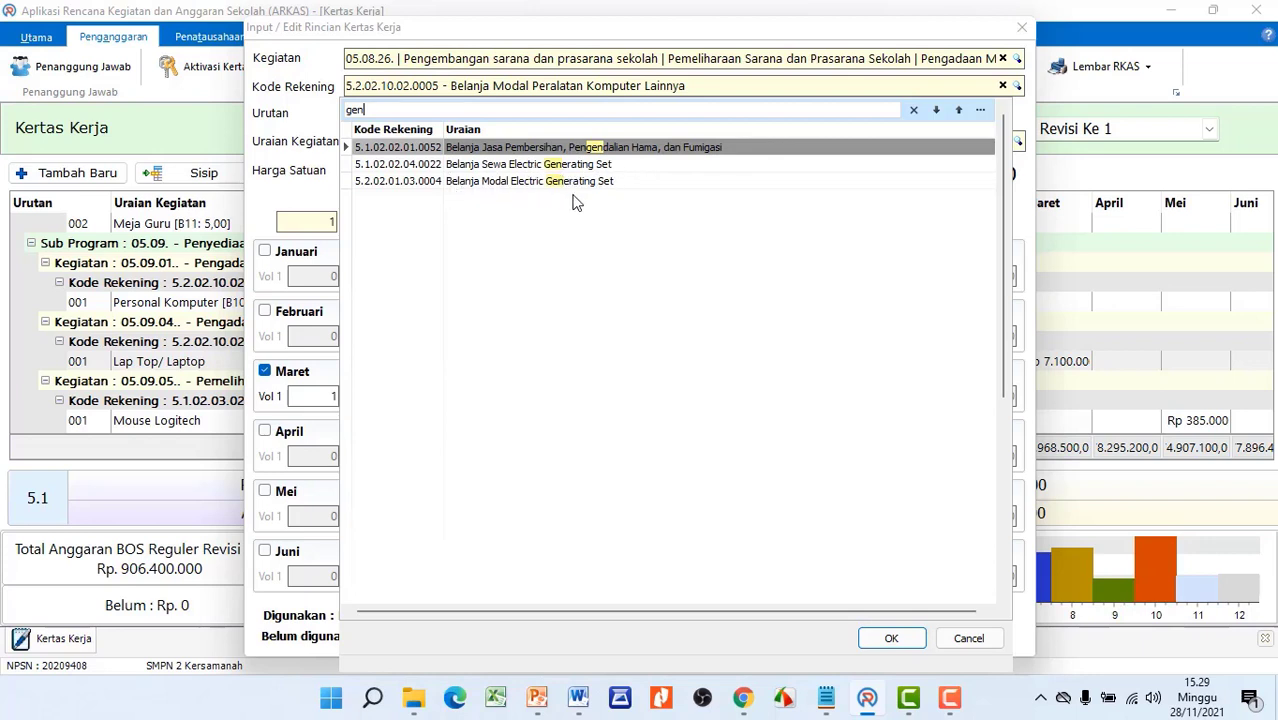
click(482, 182)
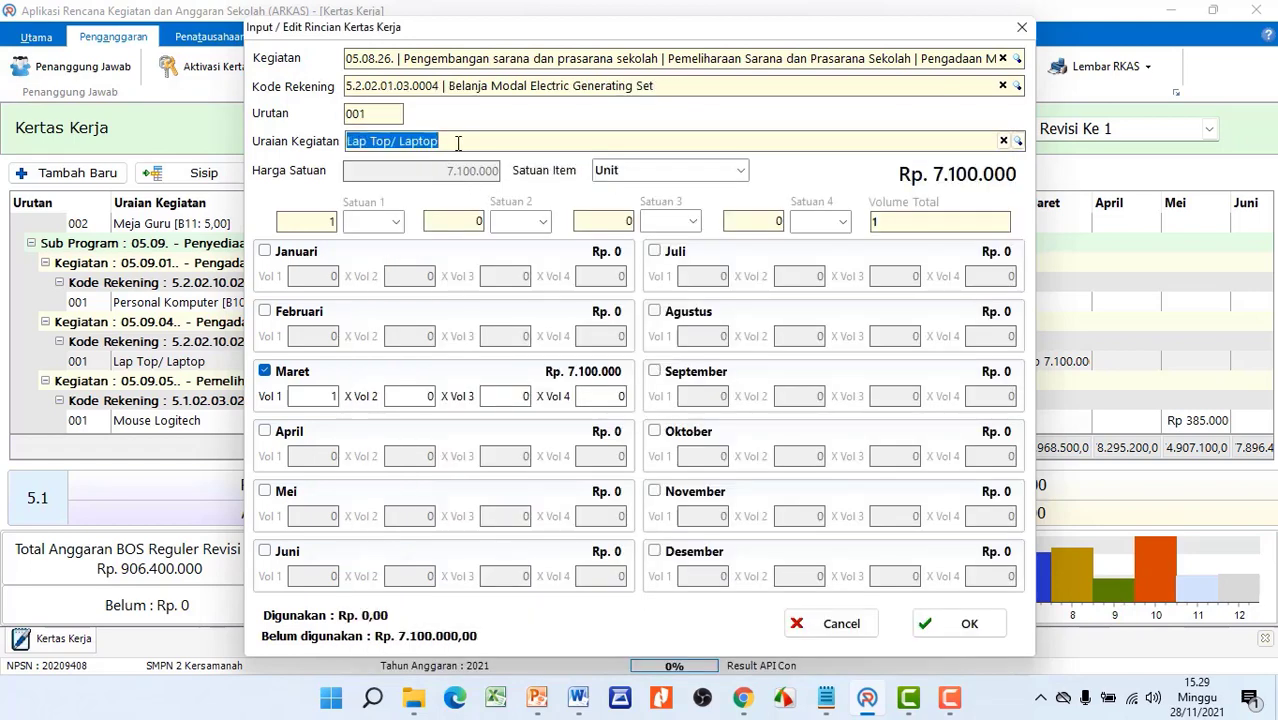
Change the item's Uraian Kegiatan to Genset, searching the goods list for "gen", and set Satuan Item to Unit
click(482, 141)
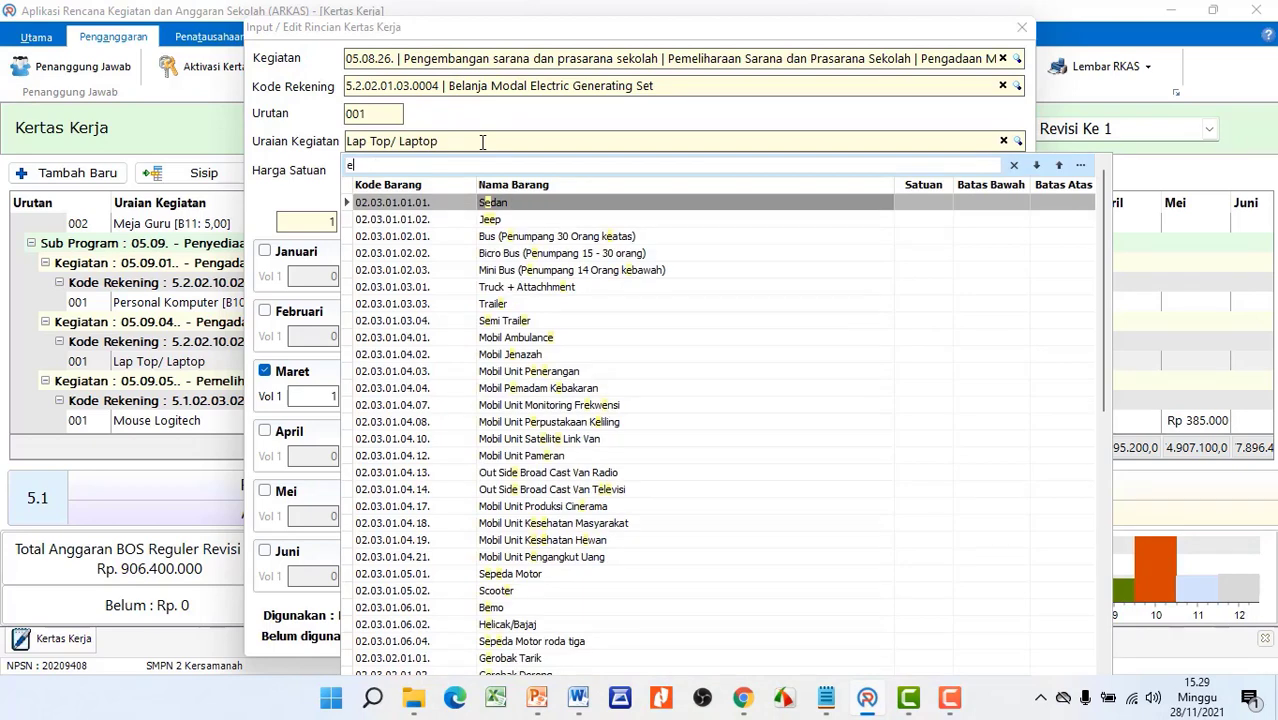
text(ge)
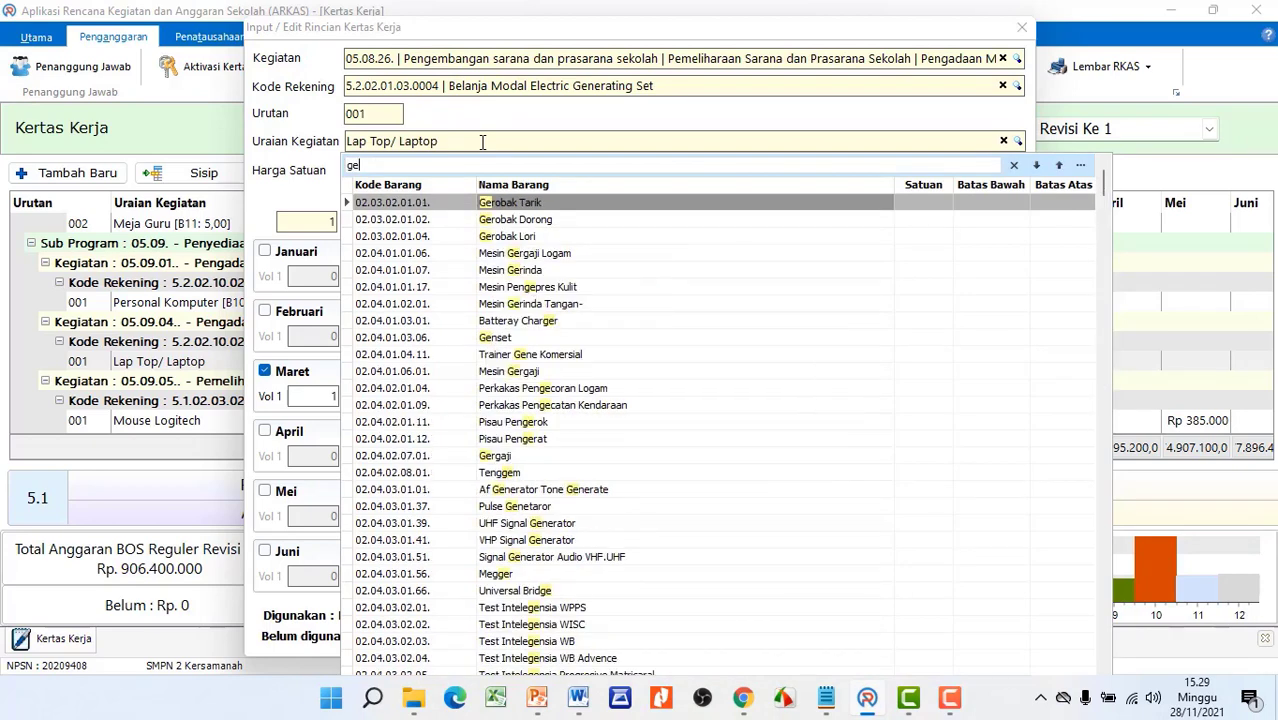
text(n)
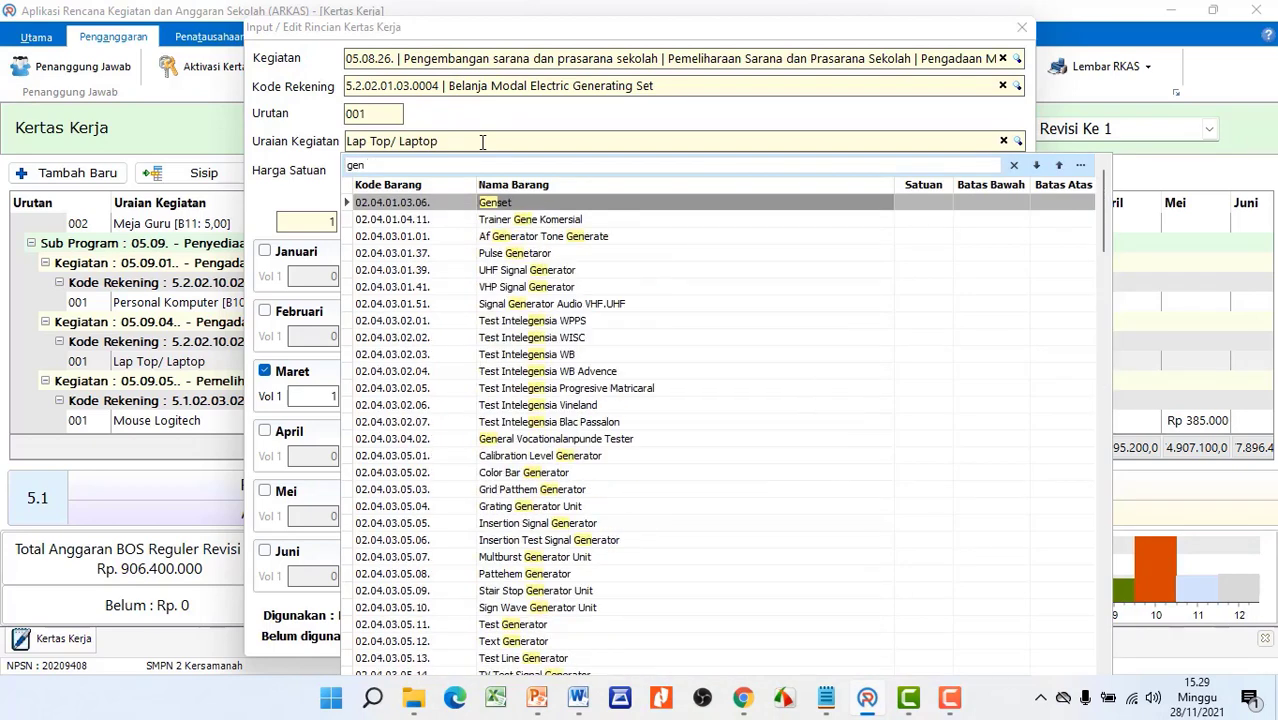
double_click(585, 205)
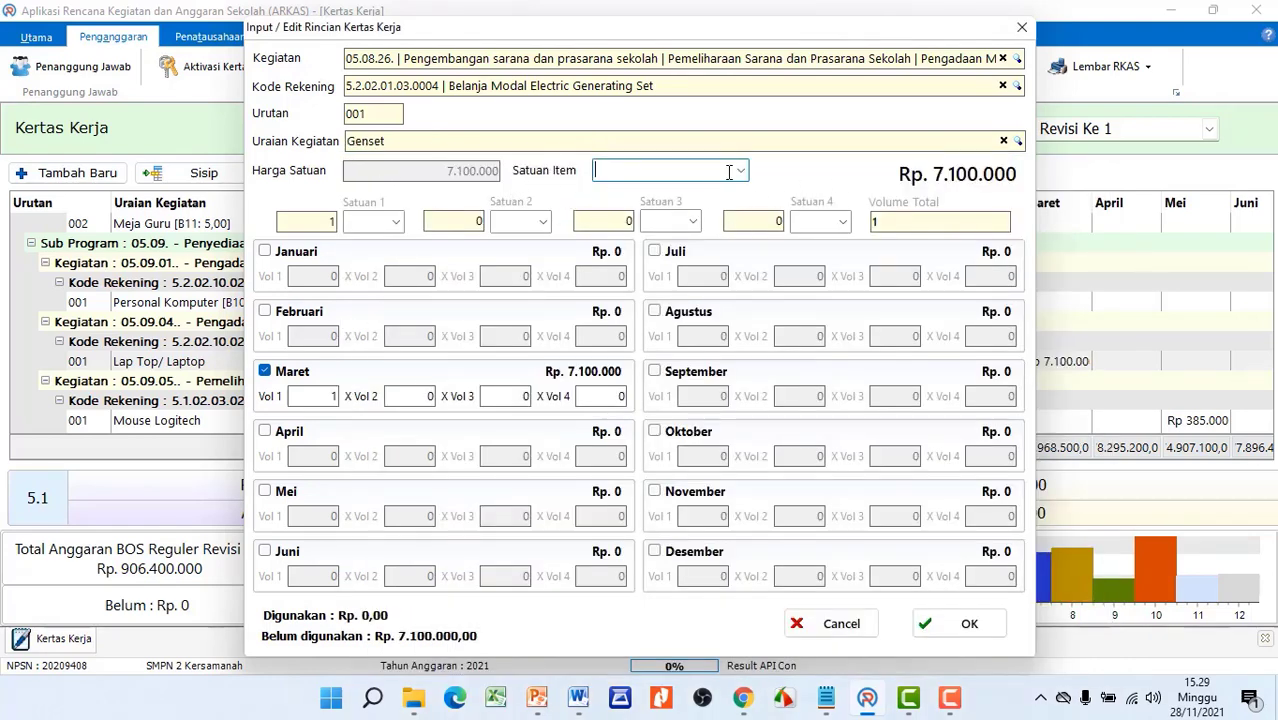
text(Unit)
key(Tab)
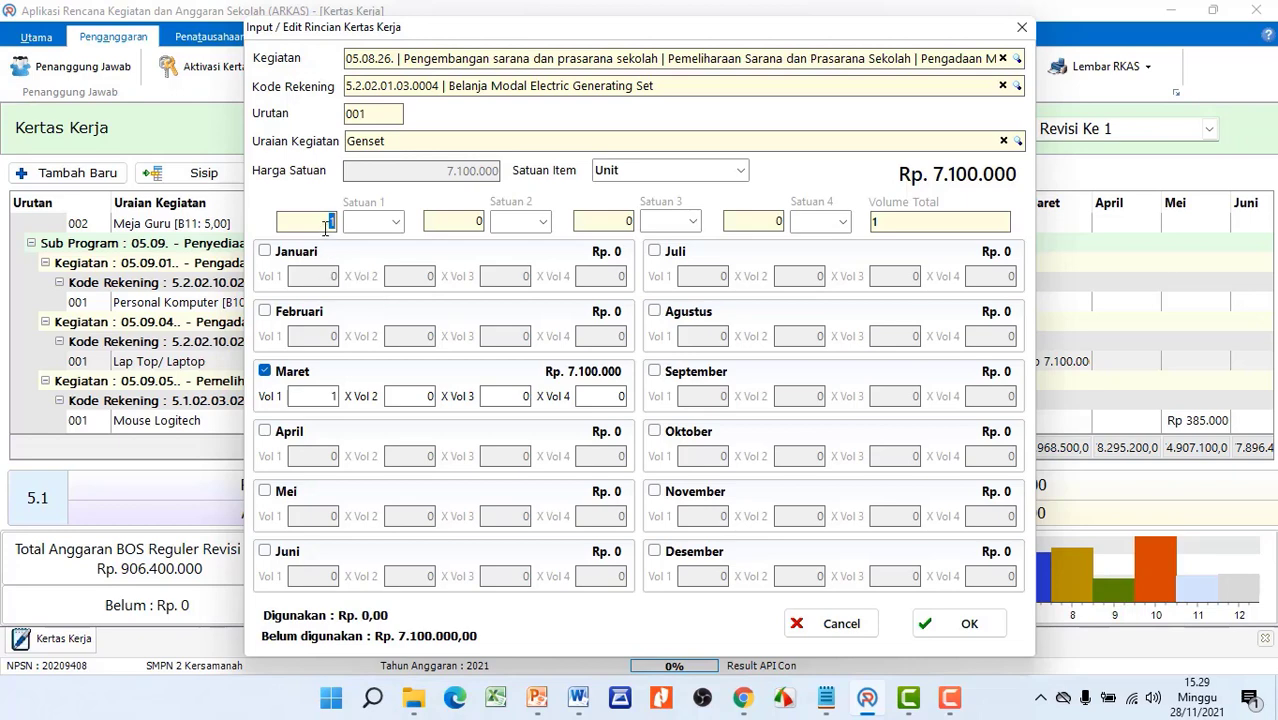
Move the item's allocation from Maret to Desember with Vol 1 and Vol 2 set to 1, and discard the item edit
click(265, 374)
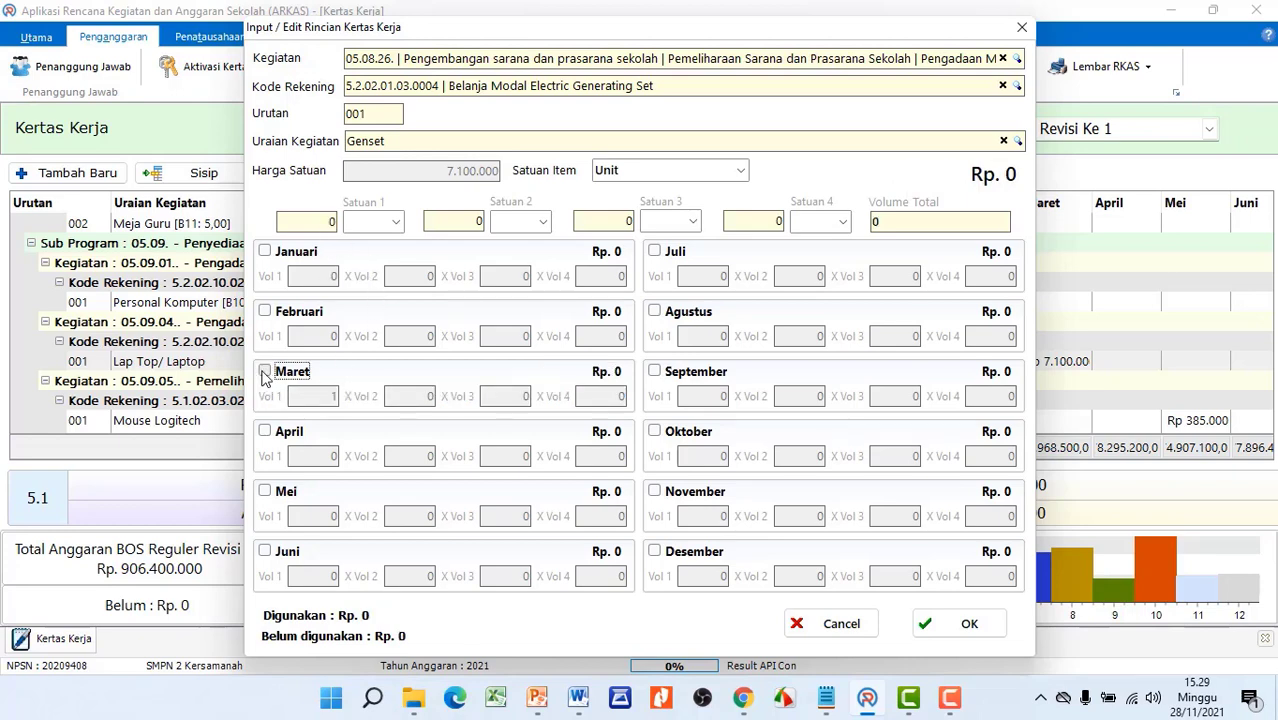
click(655, 551)
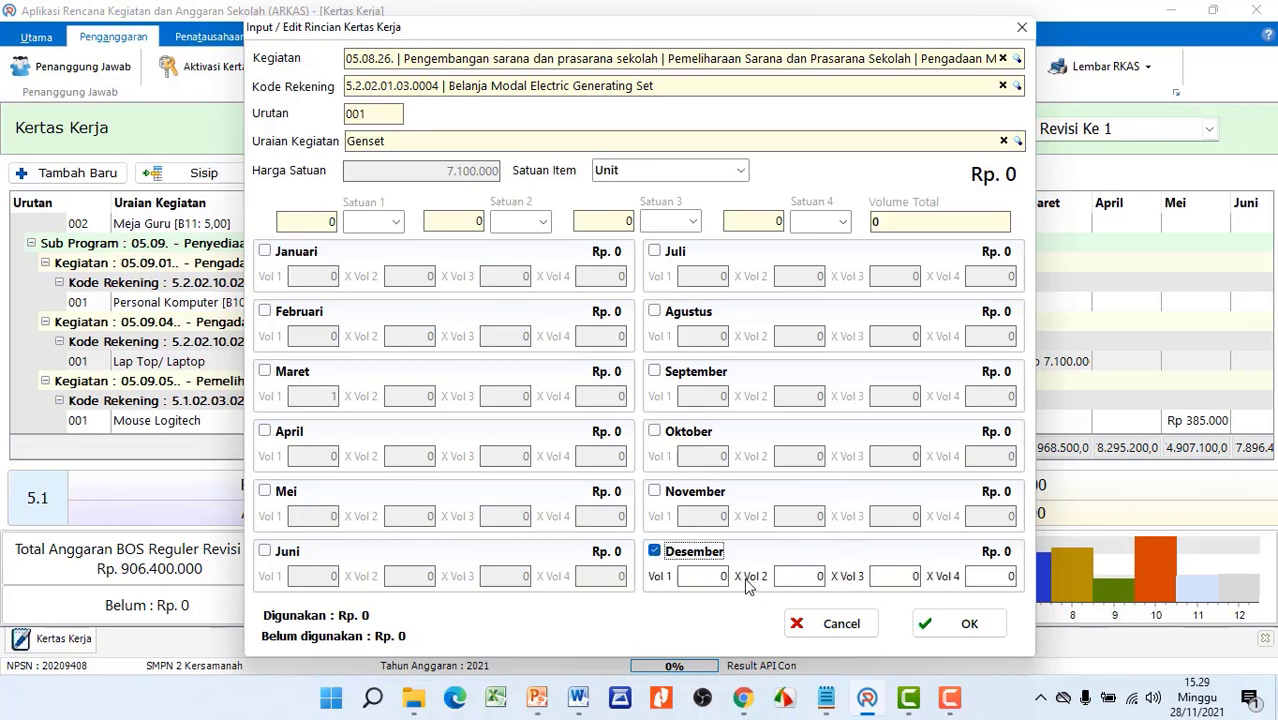
click(704, 578)
text(1)
click(818, 576)
text(1)
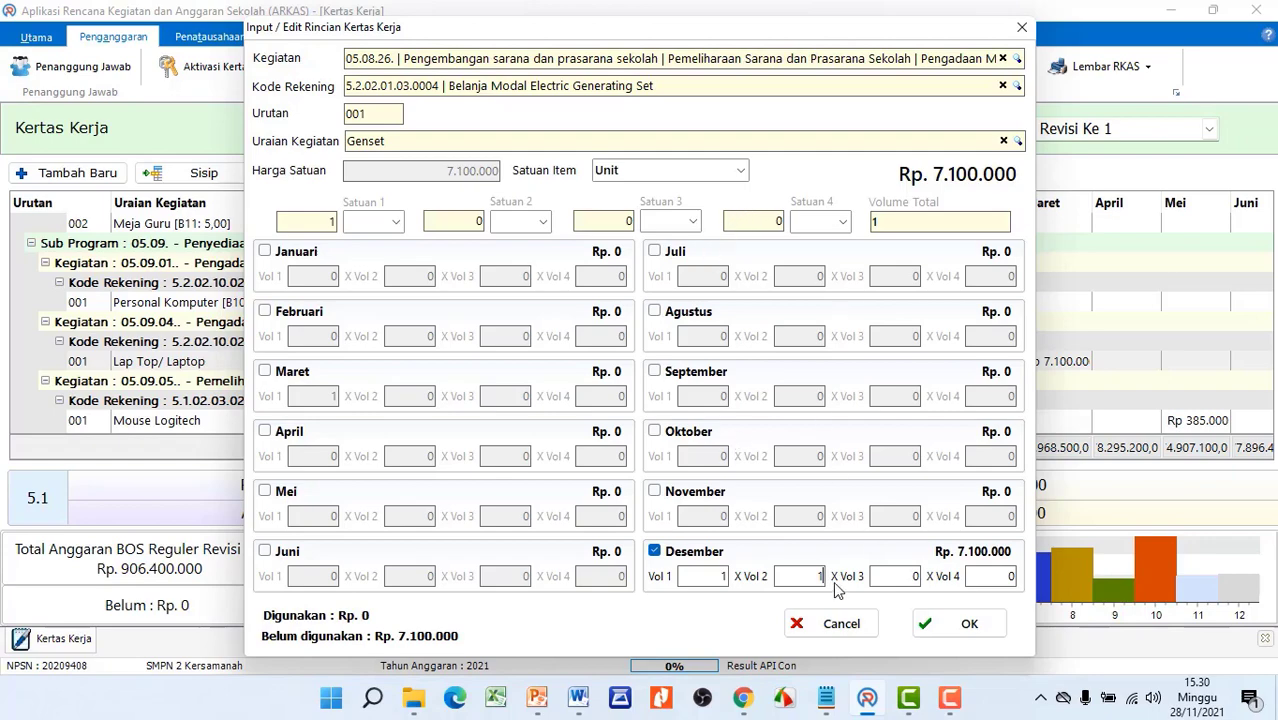
click(866, 621)
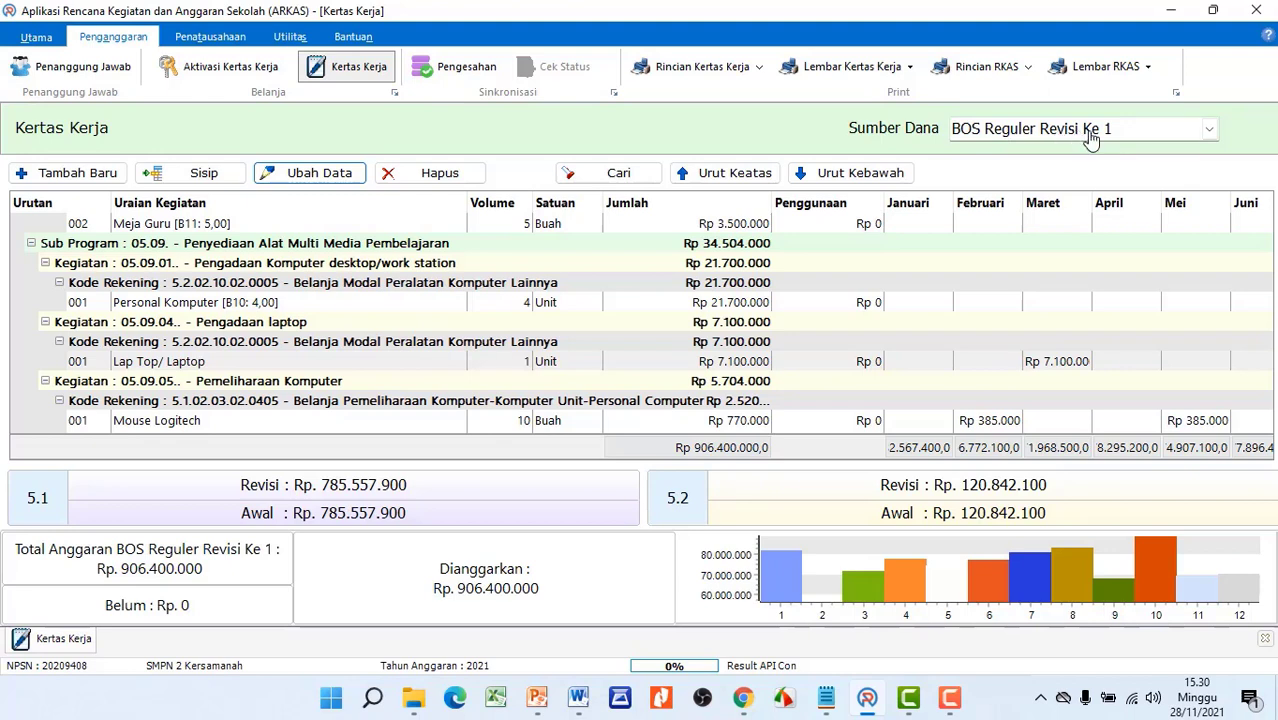
click(1209, 128)
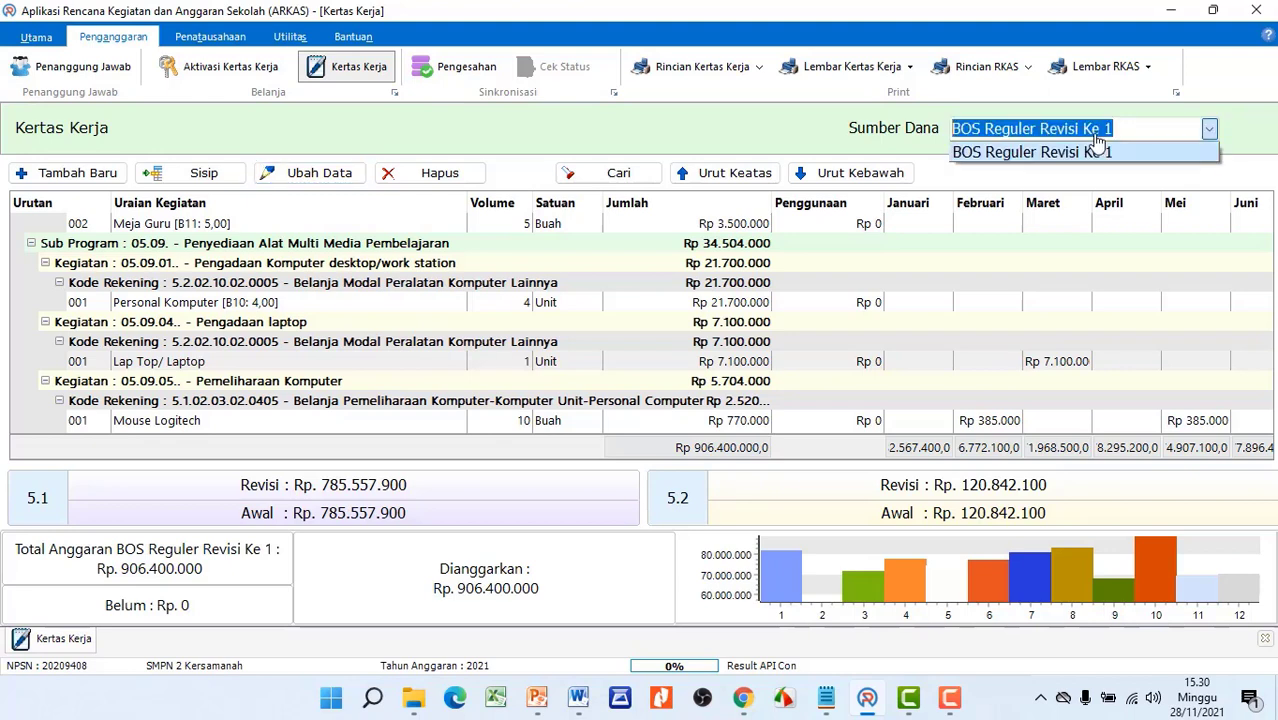
click(1233, 120)
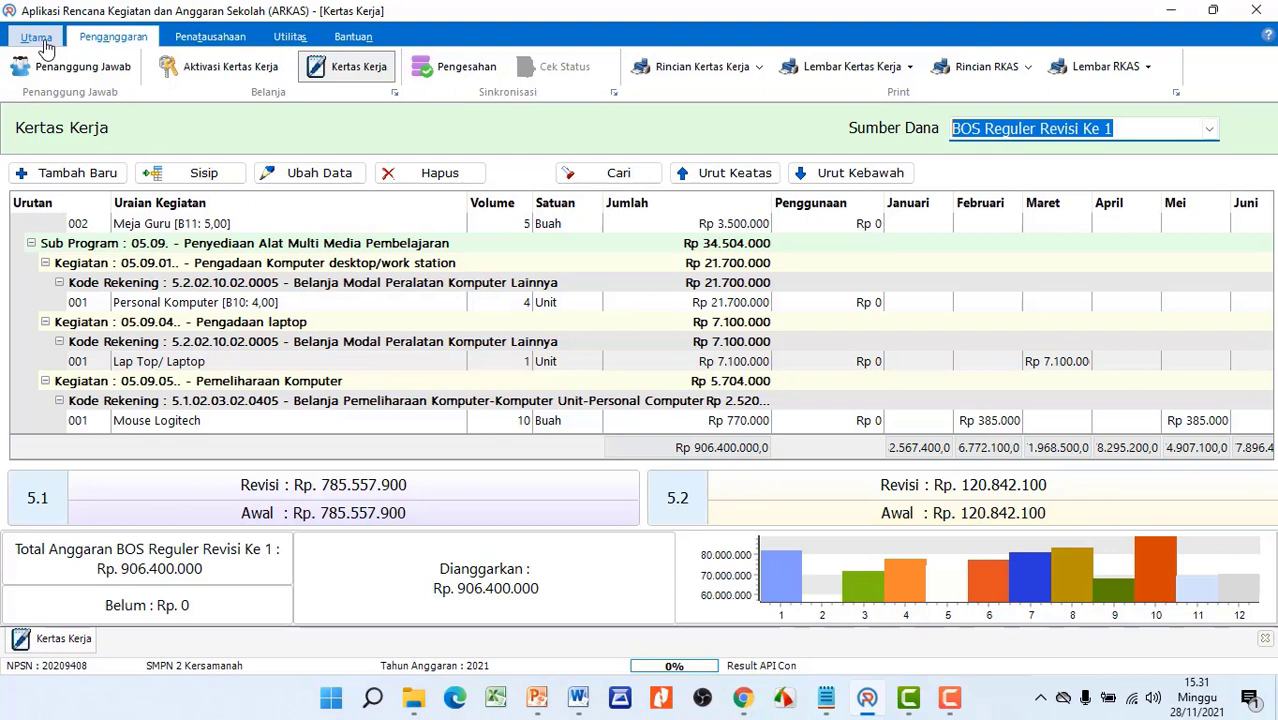
click(40, 38)
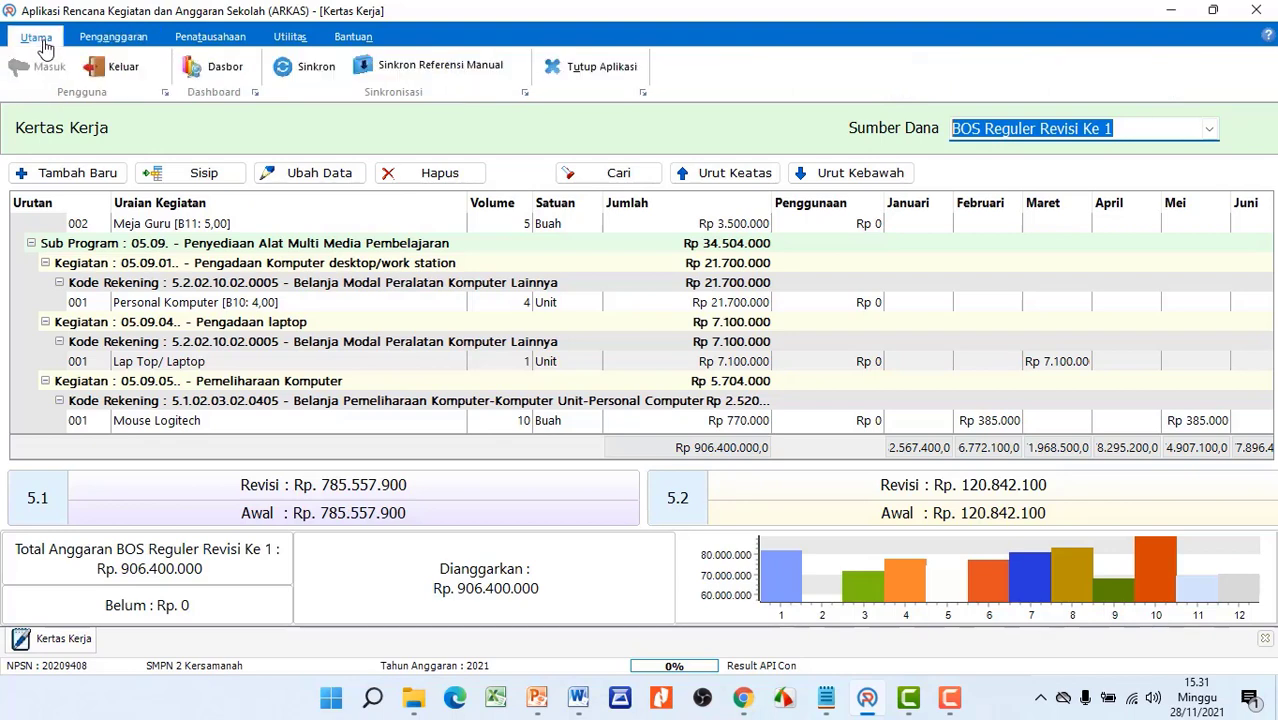
click(105, 38)
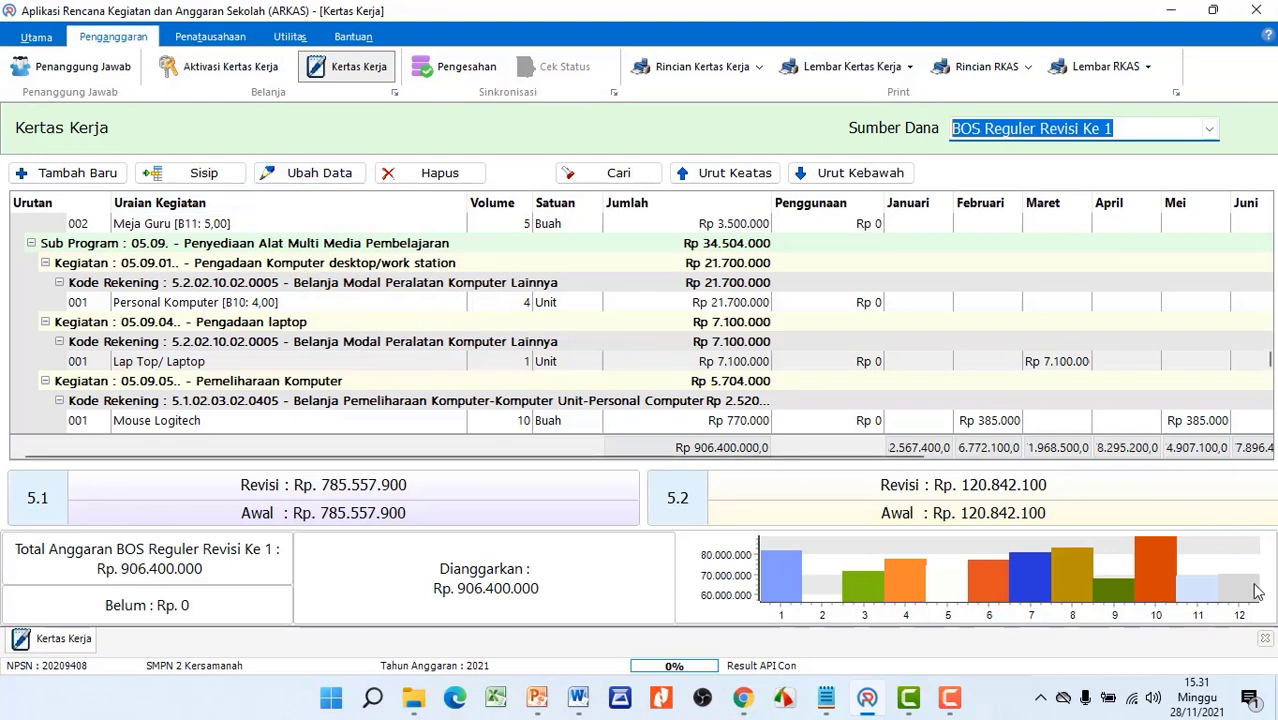
Close the Kertas Kerja and open the Dasbor to check the Perencanaan status of BOS Reguler Revisi Ke 1
click(1265, 638)
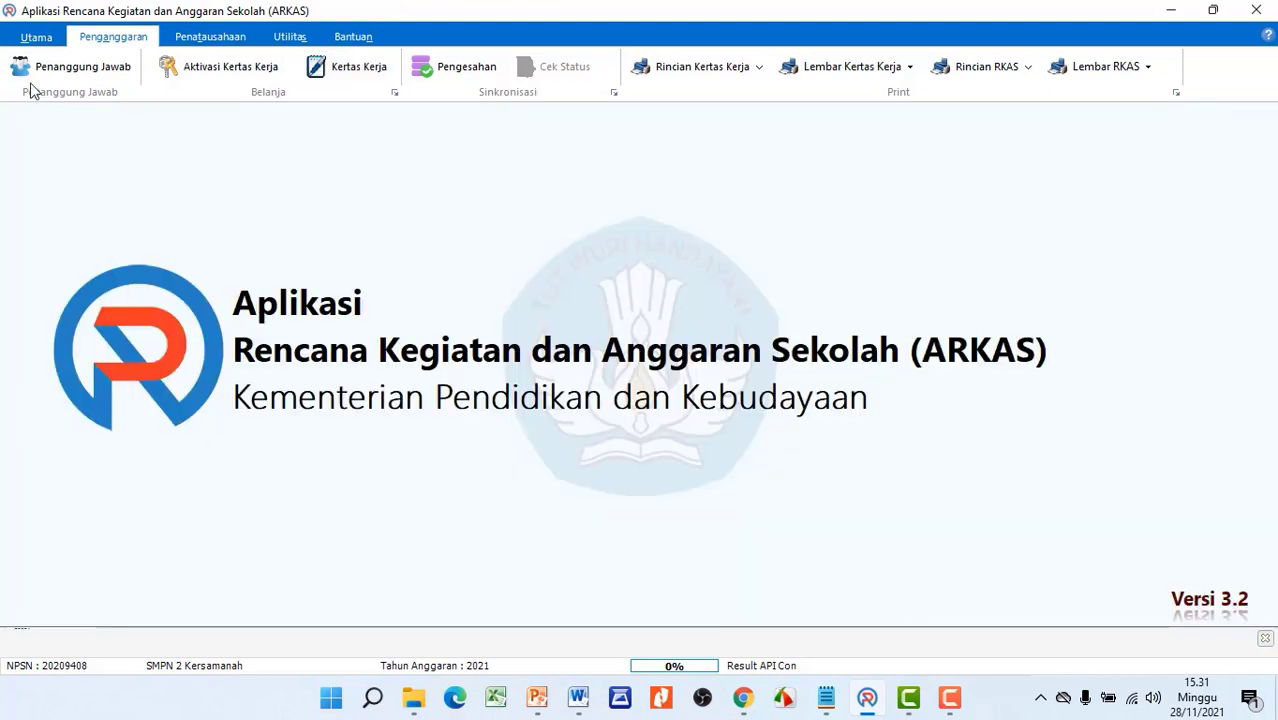
click(37, 42)
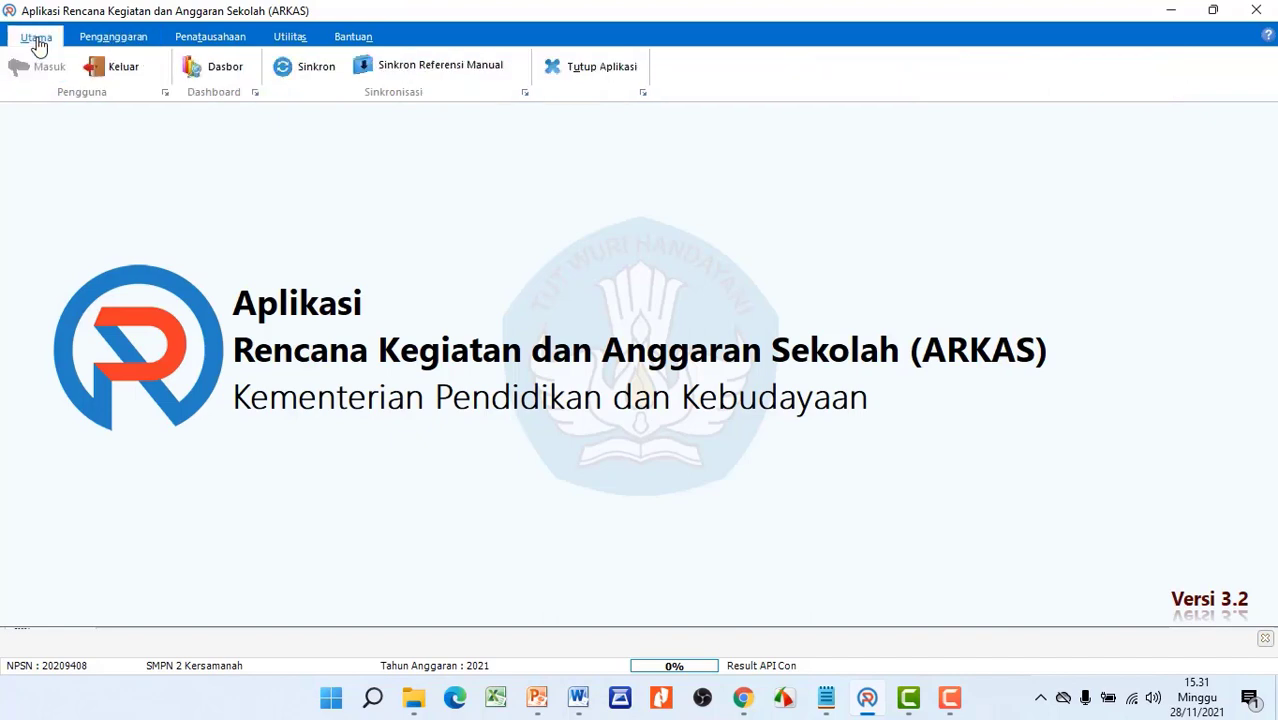
click(190, 66)
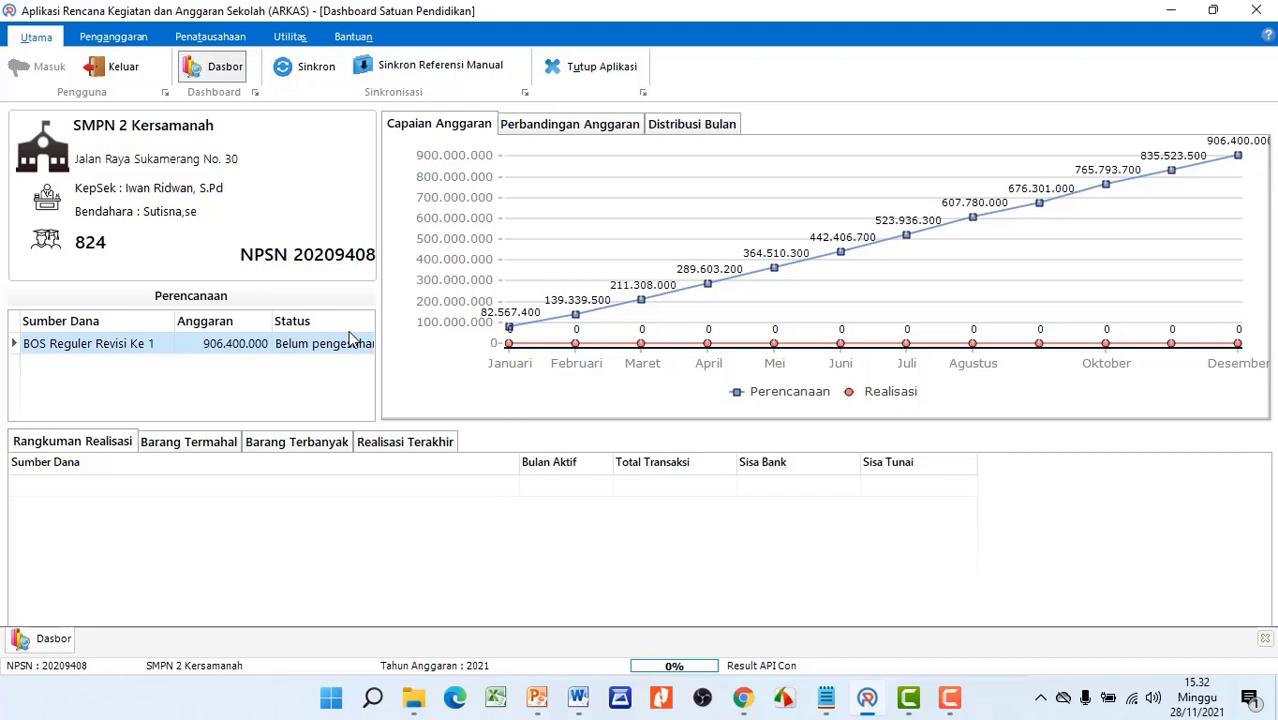
Close the Dasbor and start logging out of the application
click(1266, 639)
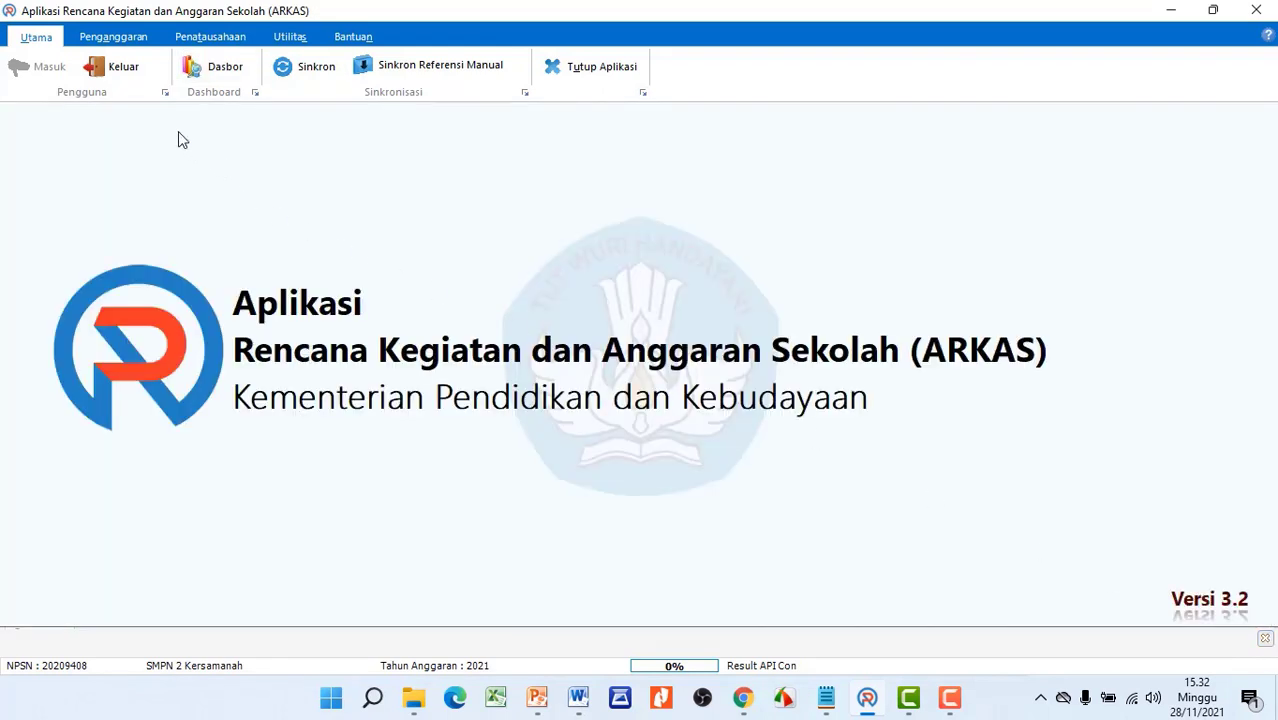
click(124, 72)
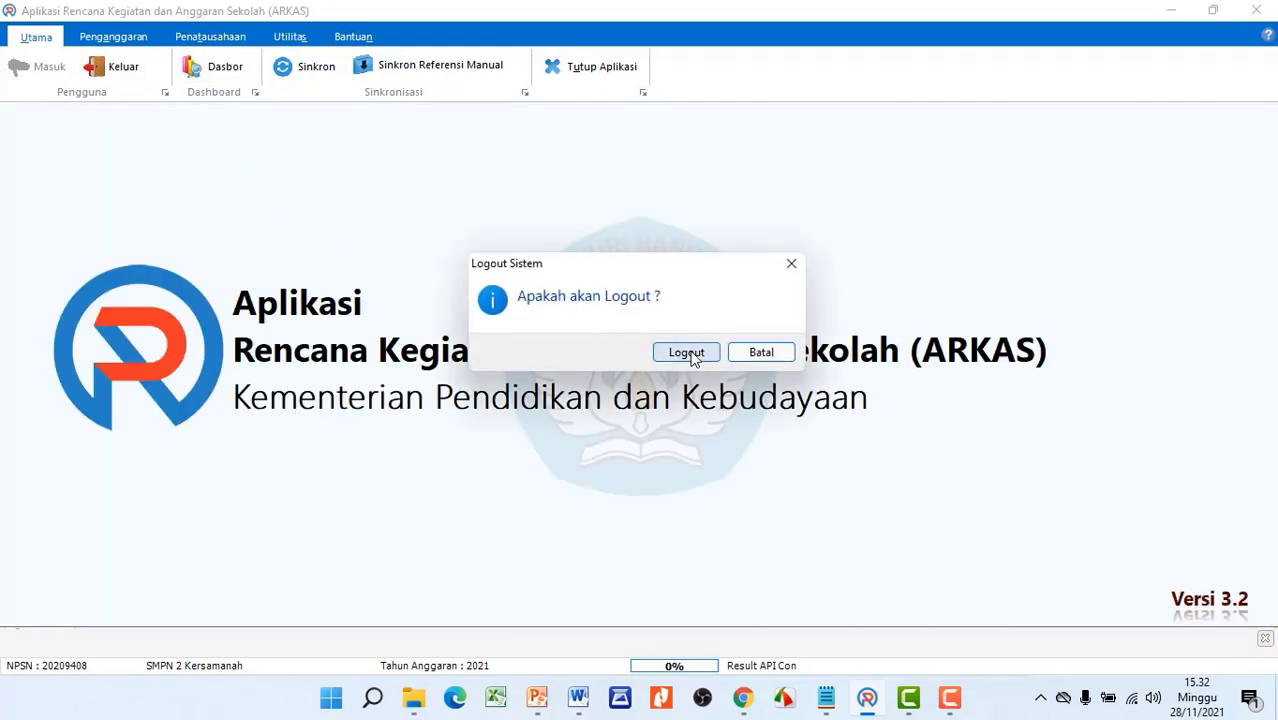